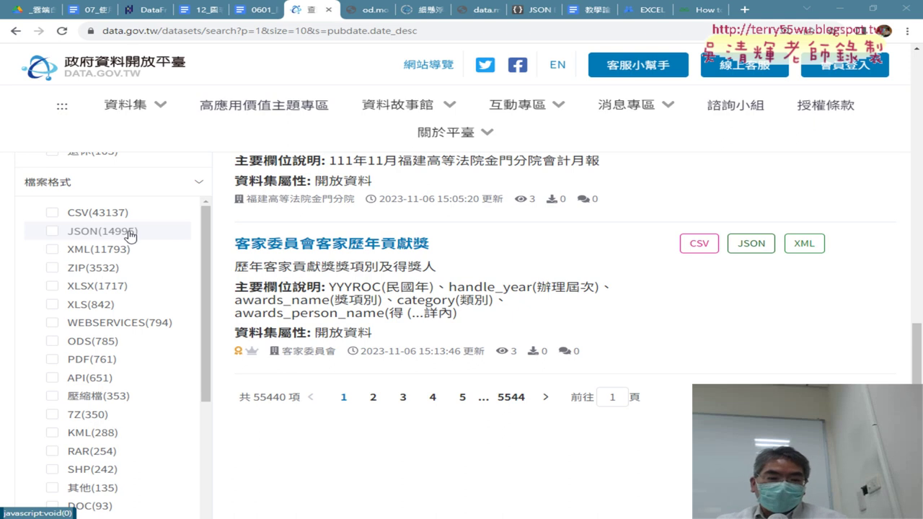
- Filter the data.gov.tw dataset search results to JSON-format datasets and scroll through them
left_click(113, 232)
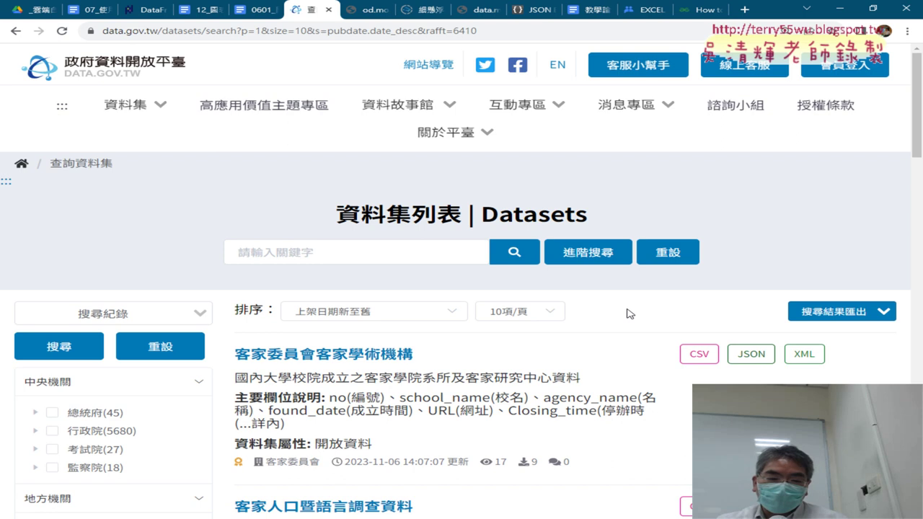
scroll(634, 312, "down", 3)
scroll(634, 311, "down", 2)
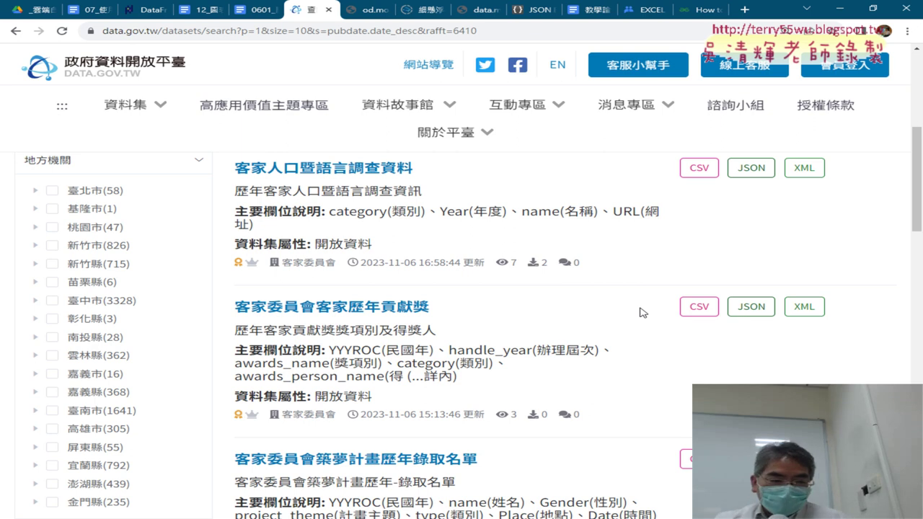
- Review the JSON-filtered list, then go back to the unfiltered dataset list
scroll(490, 314, "up", 5)
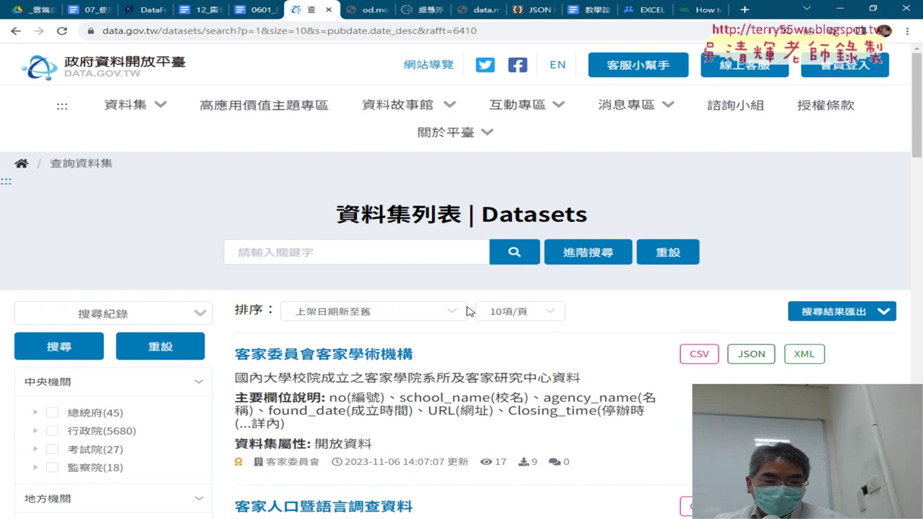
scroll(201, 361, "down", 8)
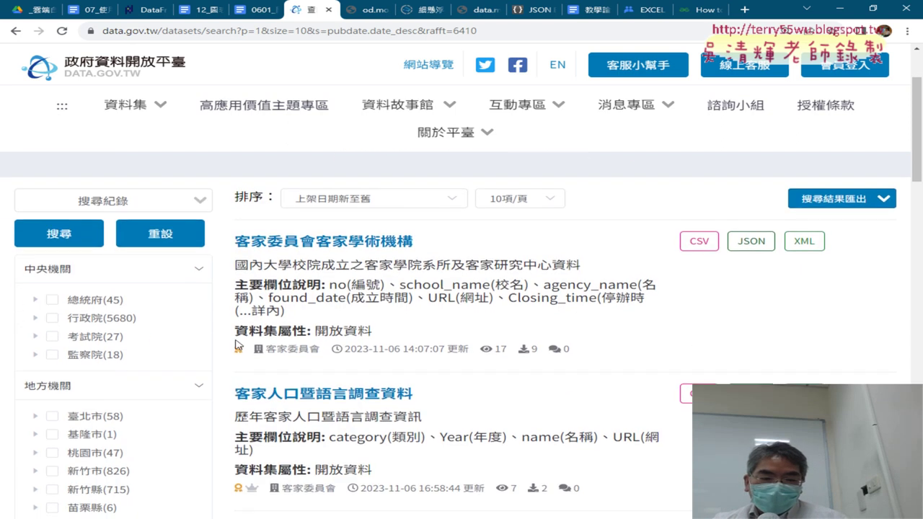
scroll(201, 361, "down", 4)
scroll(201, 362, "down", 2)
scroll(201, 361, "down", 4)
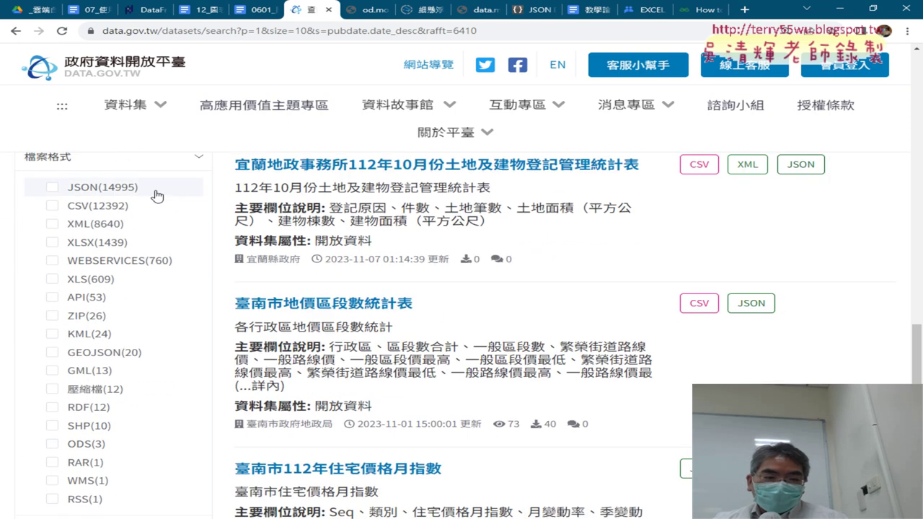
scroll(204, 209, "up", 1)
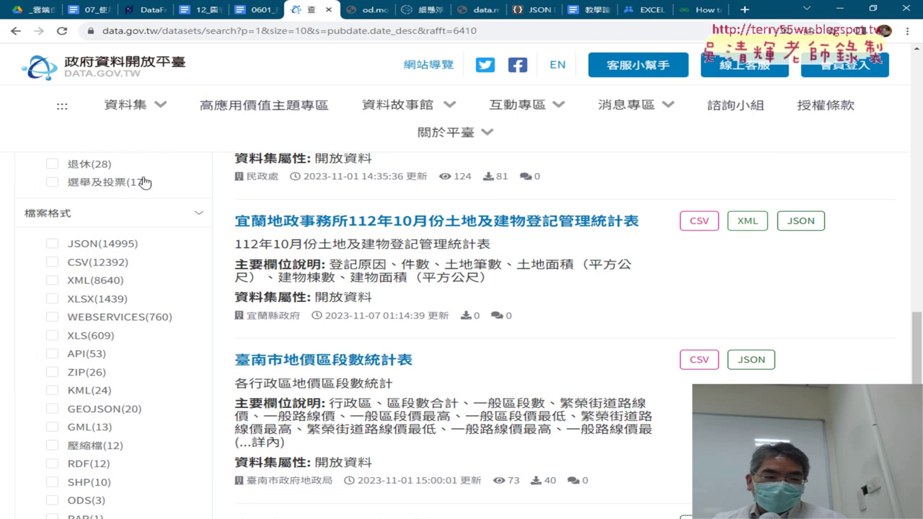
left_click(15, 31)
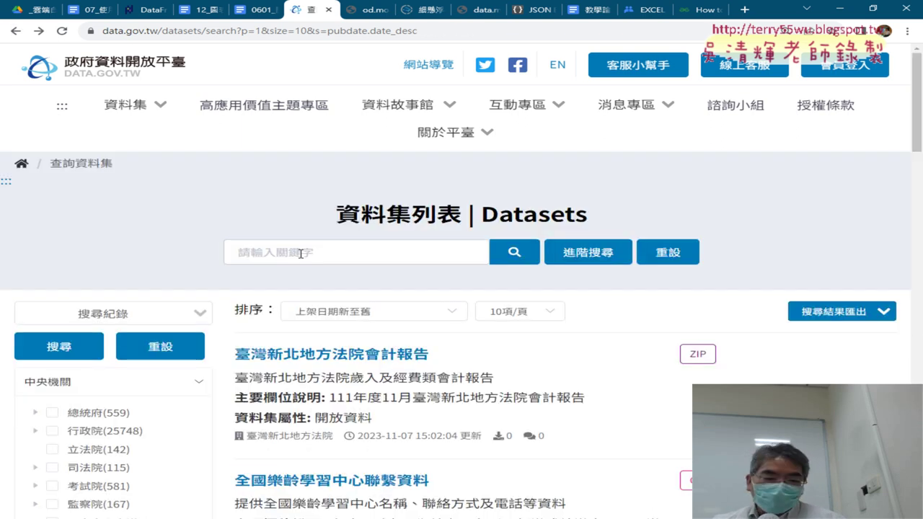
- Filter the list by another 檔案格式 option, bringing 客家人口暨語言調查資料 to the top
scroll(296, 254, "down", 5)
scroll(288, 255, "down", 5)
scroll(281, 255, "down", 3)
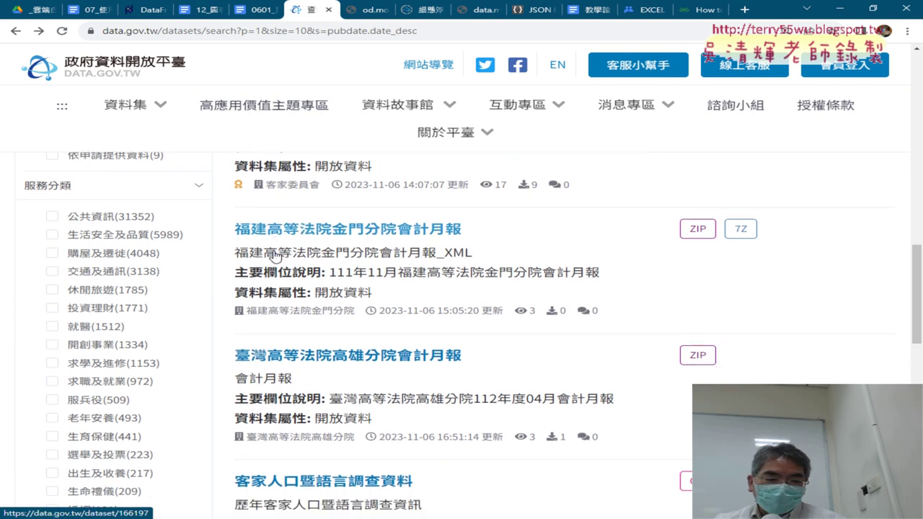
scroll(274, 256, "down", 5)
scroll(273, 256, "up", 1)
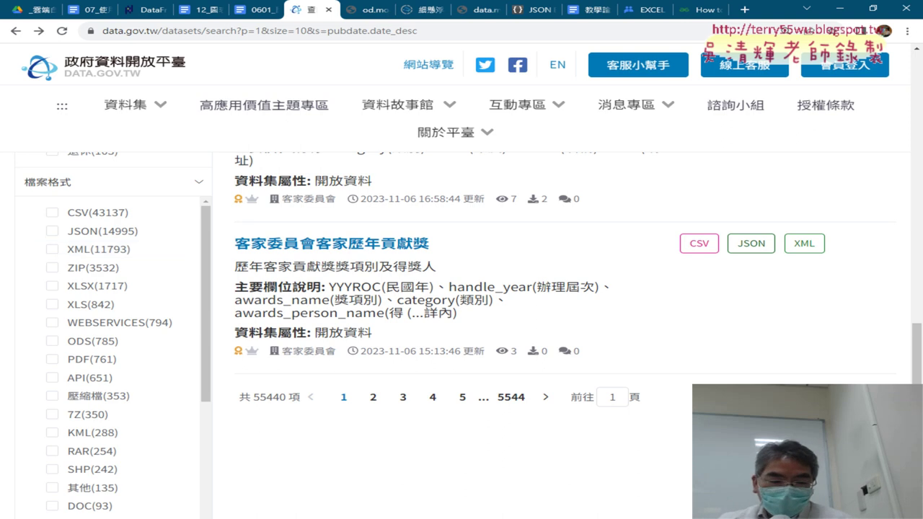
left_click(131, 250)
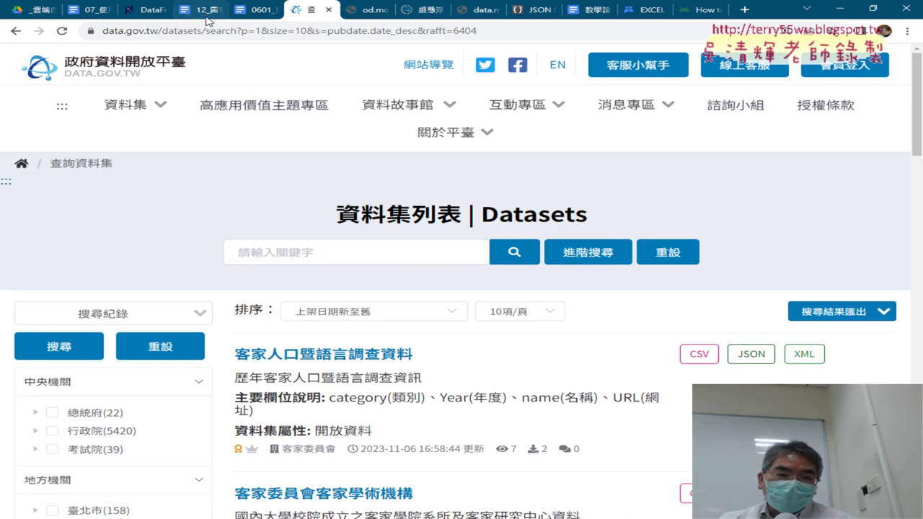
- Switch to the 0601 course notes and scroll to the YouBike dataset link
left_click(254, 9)
scroll(795, 283, "down", 3)
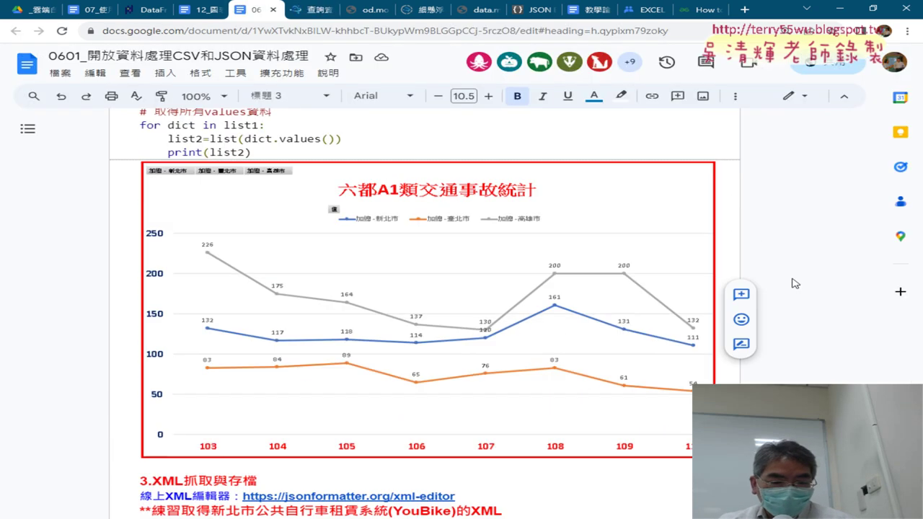
scroll(795, 283, "down", 5)
scroll(795, 283, "down", 2)
scroll(795, 284, "down", 5)
scroll(796, 284, "down", 1)
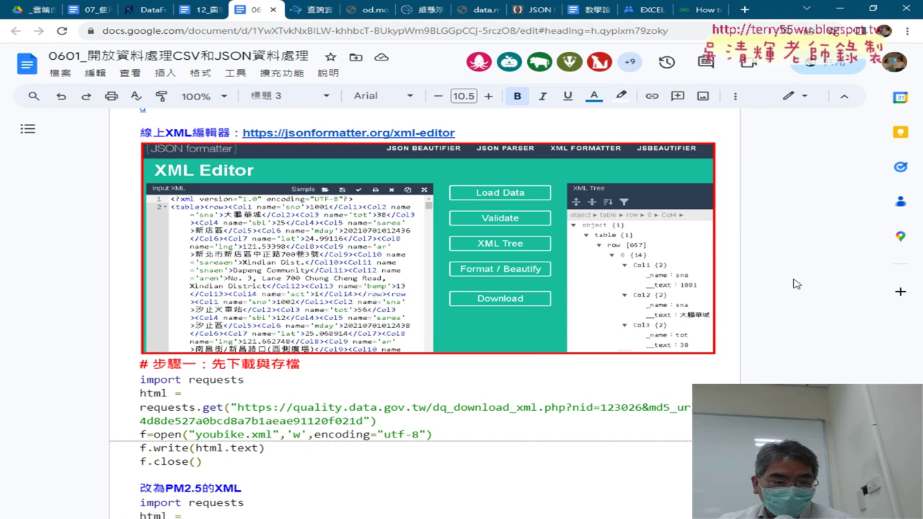
scroll(795, 284, "up", 3)
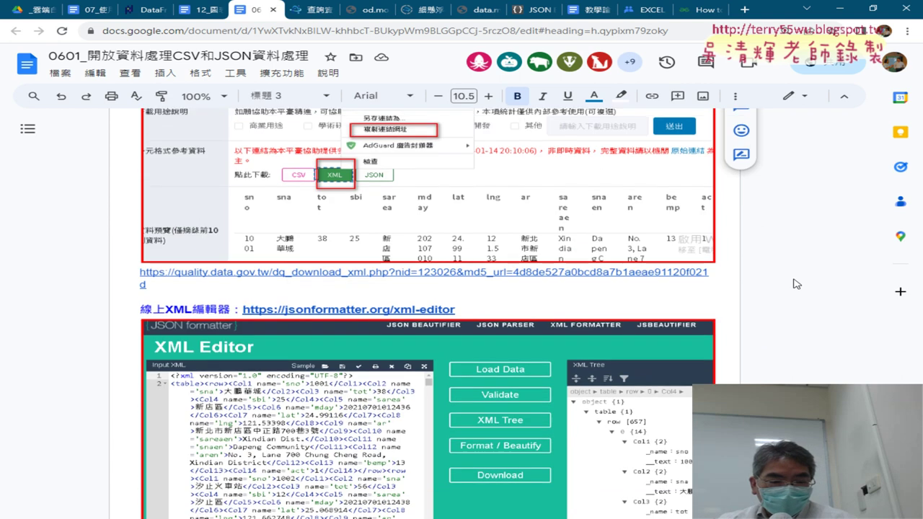
scroll(793, 283, "up", 3)
scroll(794, 283, "up", 2)
scroll(796, 284, "up", 3)
scroll(796, 283, "up", 3)
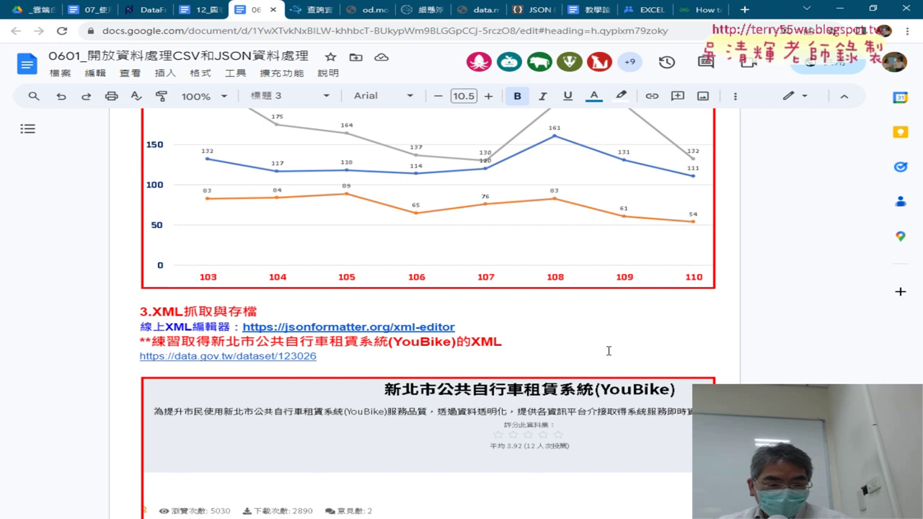
scroll(599, 335, "down", 4)
scroll(598, 335, "down", 4)
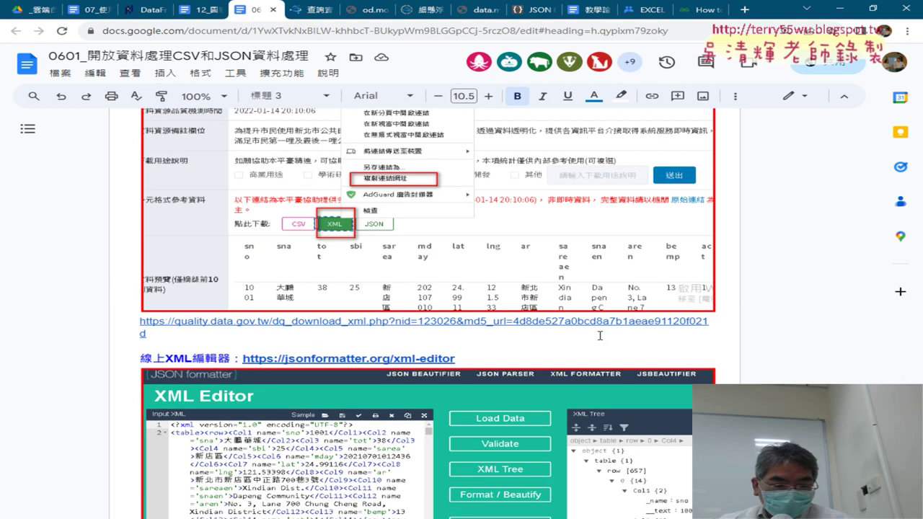
scroll(598, 335, "down", 4)
scroll(599, 336, "down", 3)
scroll(599, 334, "down", 2)
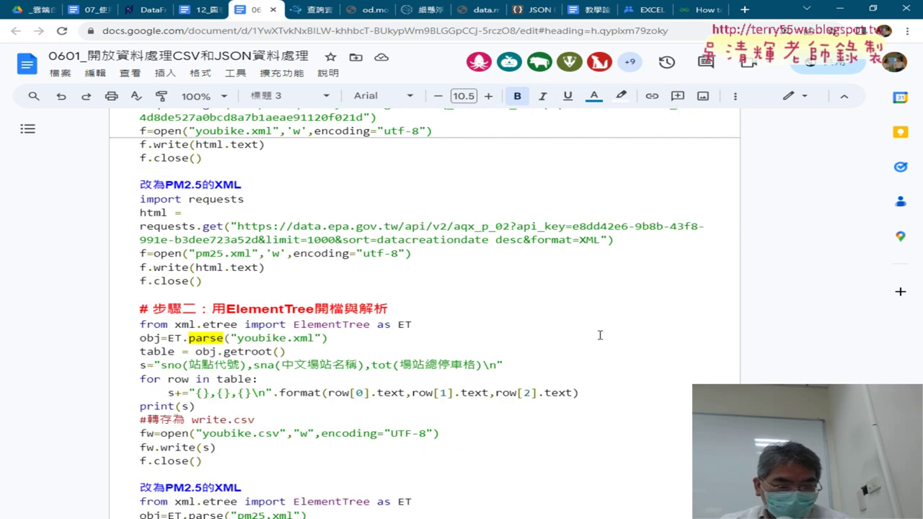
scroll(599, 335, "down", 1)
scroll(599, 334, "up", 5)
scroll(599, 335, "up", 6)
scroll(598, 335, "up", 3)
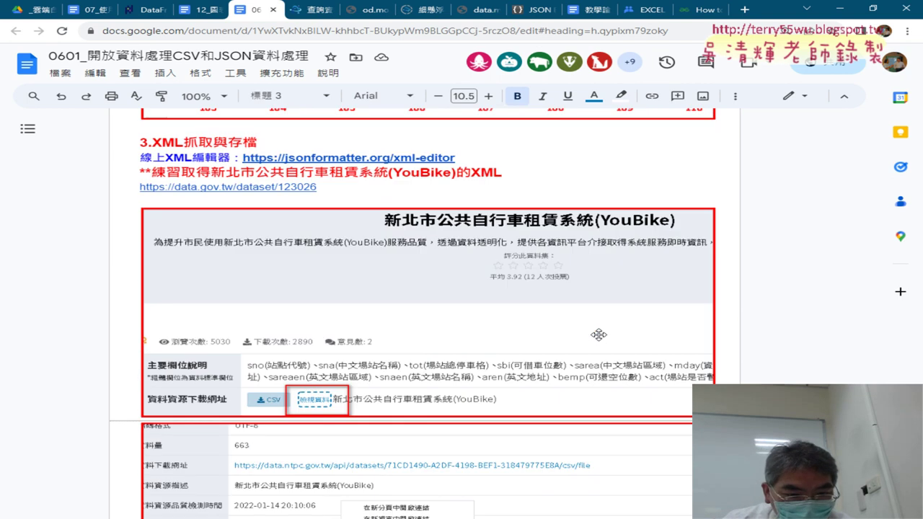
scroll(598, 335, "up", 3)
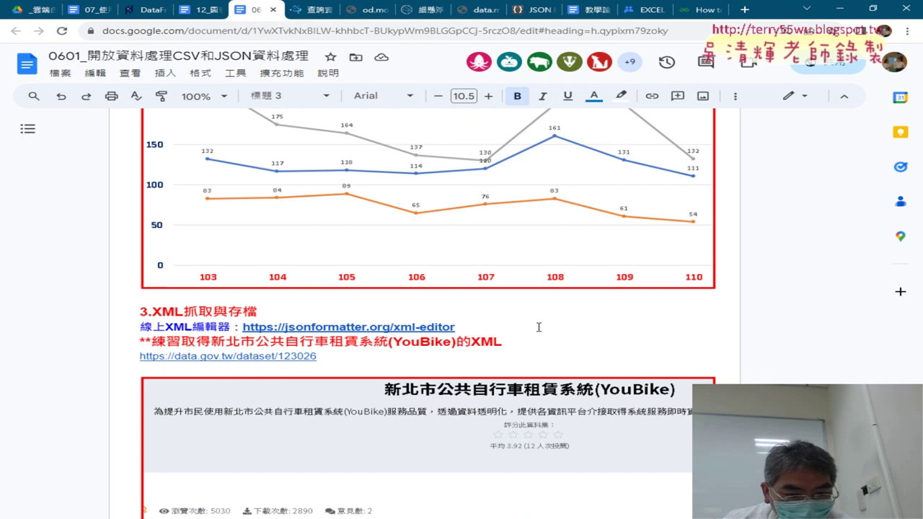
- Open the data.gov.tw/dataset/123026 YouBike link, then close it and the 查詢資料集 tab
left_click(272, 352)
left_click(238, 377)
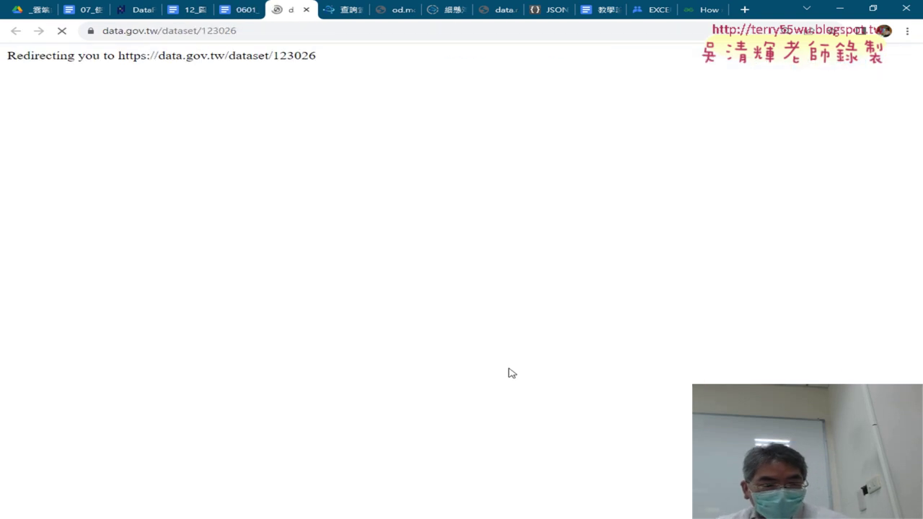
scroll(545, 339, "down", 3)
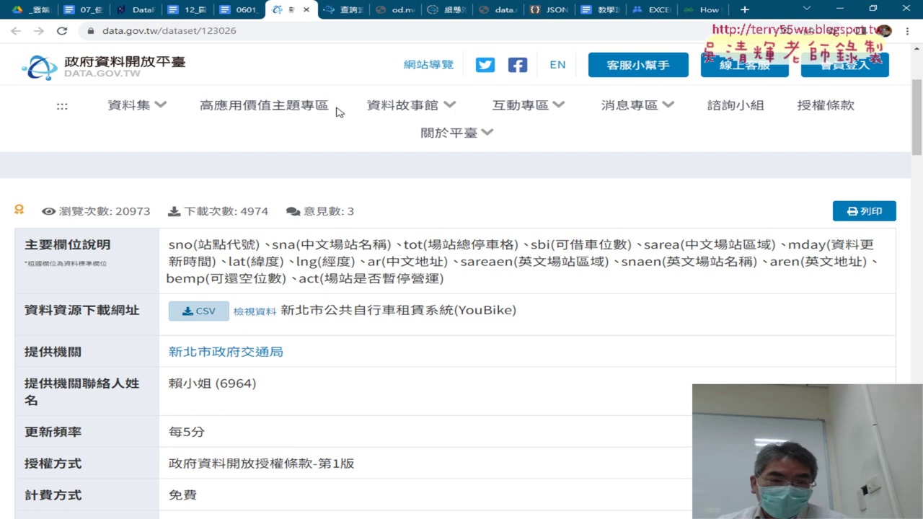
left_click(306, 9)
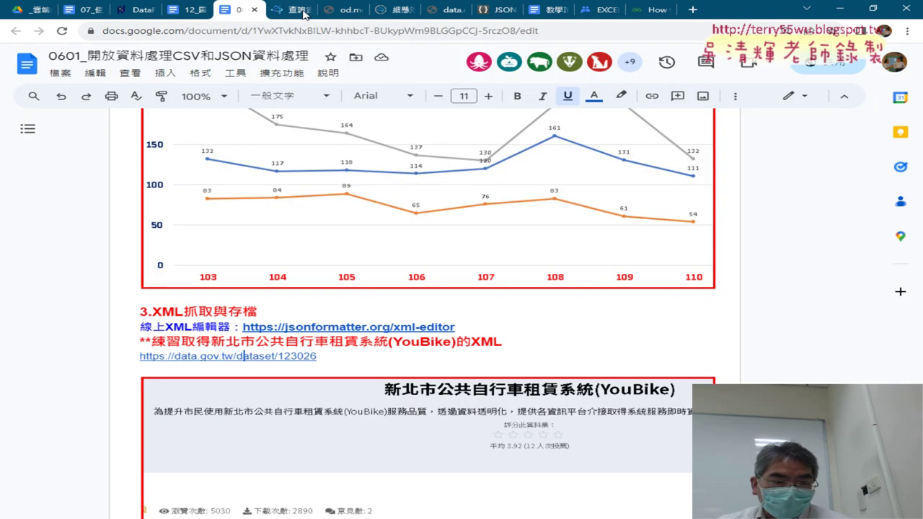
left_click(291, 9)
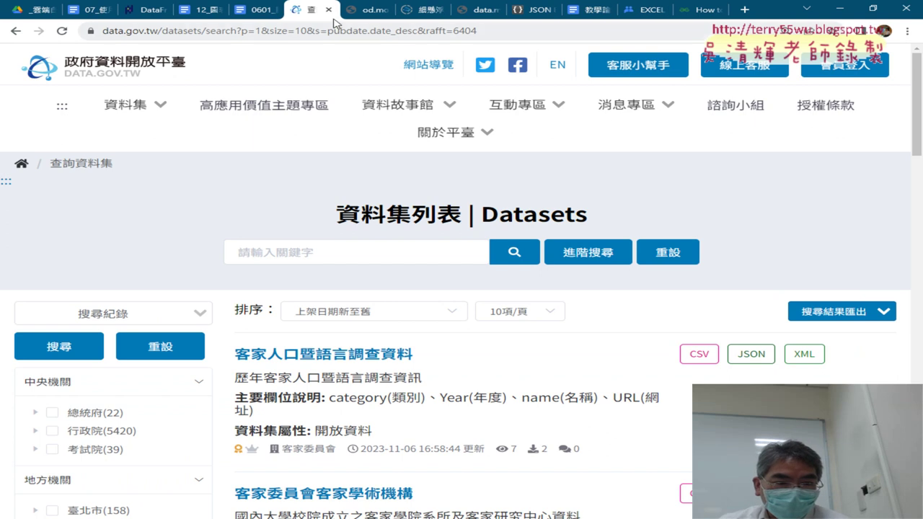
left_click(305, 9)
- Close the od.moi tab and open 檢視資料 for the PM2.5 dataset's XML resource
left_click(328, 9)
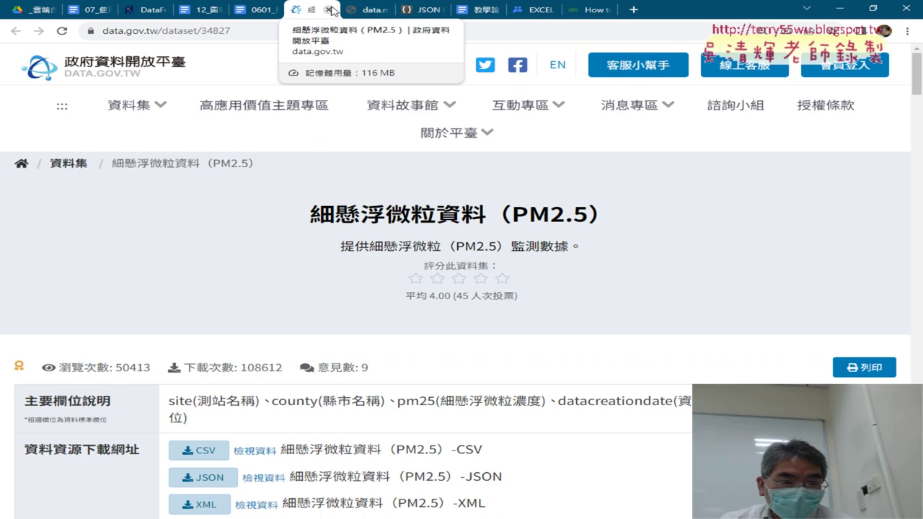
scroll(331, 234, "down", 2)
scroll(332, 234, "down", 1)
scroll(332, 234, "down", 1)
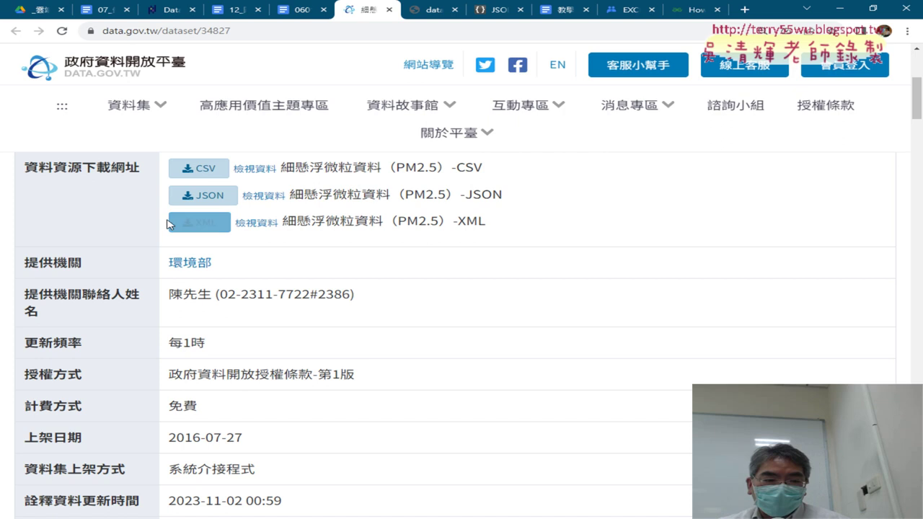
left_click_drag(232, 222, 540, 227)
left_click(512, 227)
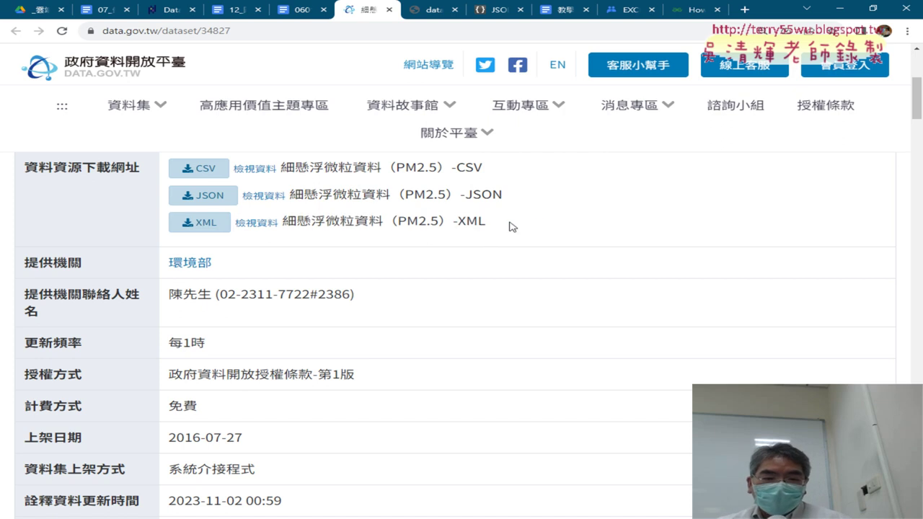
left_click(257, 225)
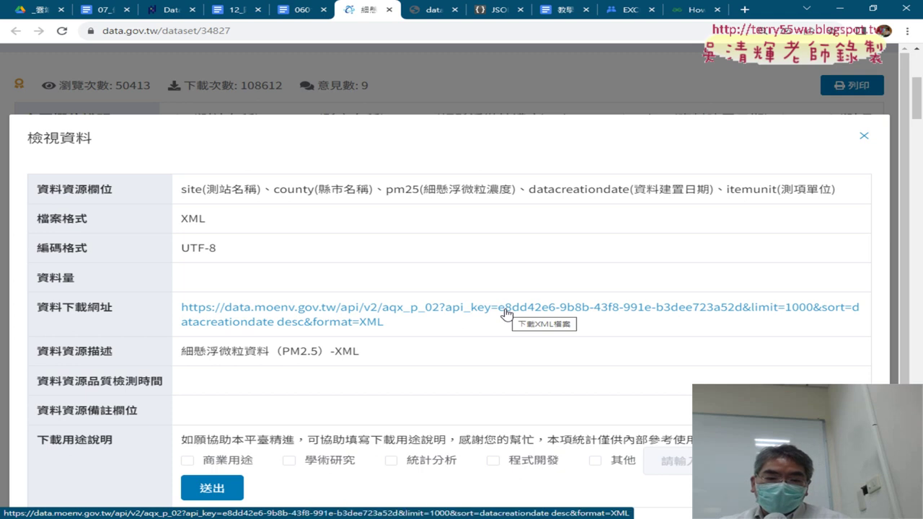
- Download the PM2.5 XML as aqx_p_02.xml, pen-annotate its URL, and reshow recent downloads
left_click(556, 311)
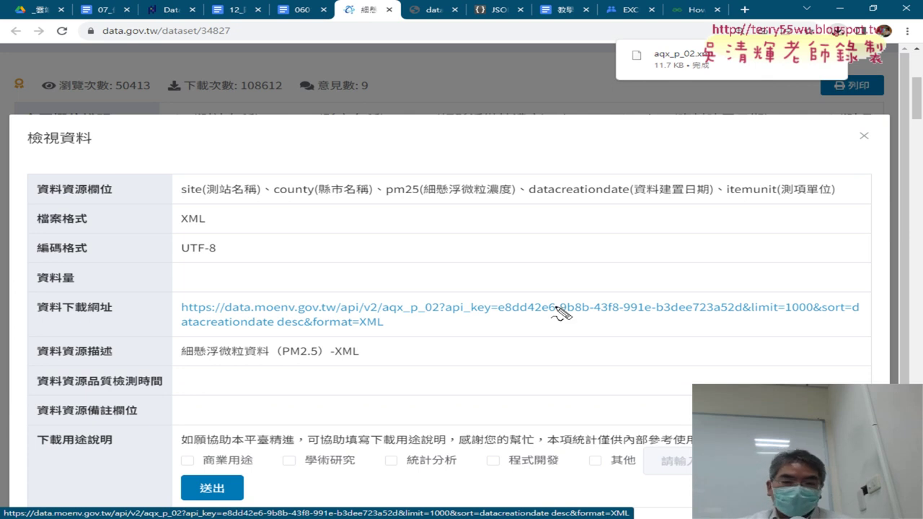
mouse_move(408, 335)
left_mouse_down()
mouse_move(262, 335)
mouse_move(404, 343)
left_mouse_up()
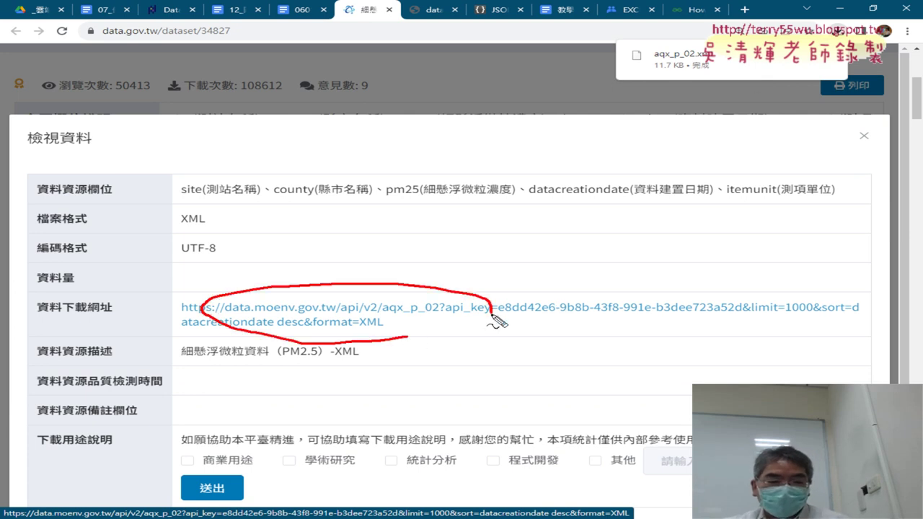
mouse_move(445, 282)
left_mouse_down()
mouse_move(656, 87)
mouse_move(614, 92)
mouse_move(669, 99)
left_mouse_up()
left_click_drag(721, 75, 674, 75)
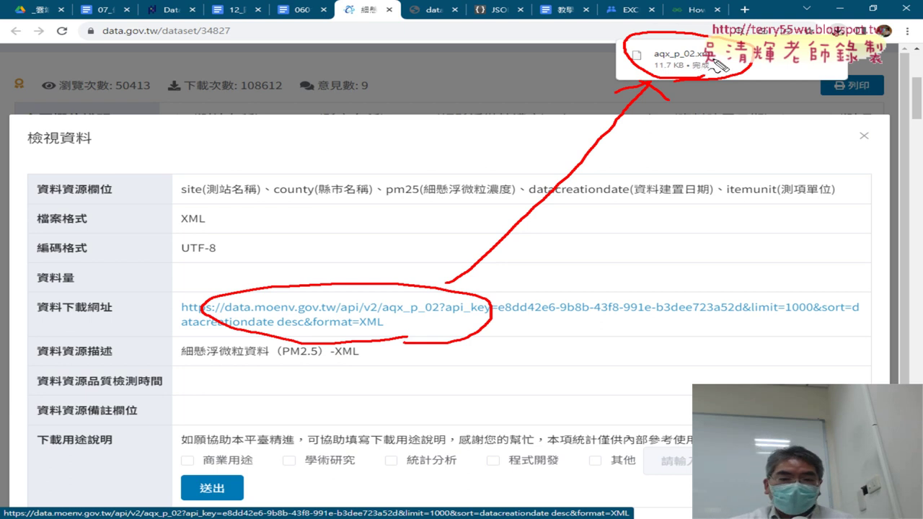
key("Escape")
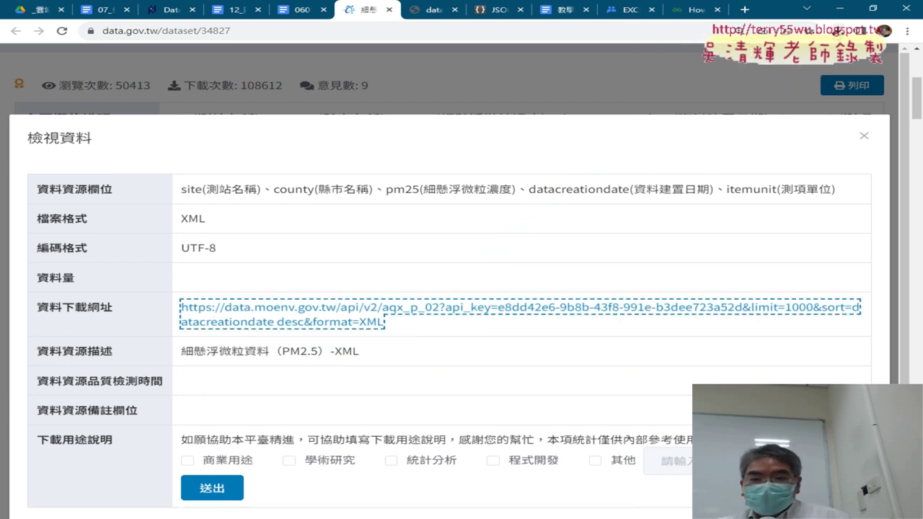
left_click(838, 30)
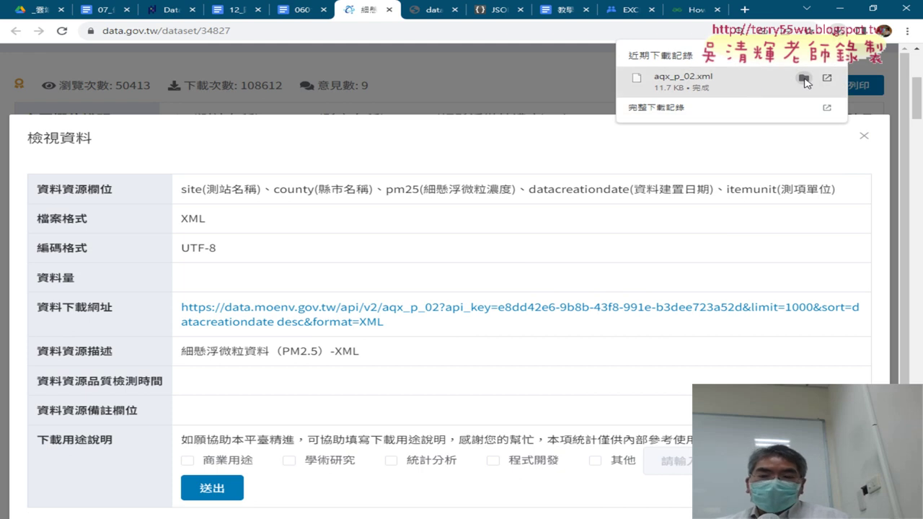
- Find aqx_p_02.xml in the Downloads folder and drag it into a new Chrome tab
left_click(804, 79)
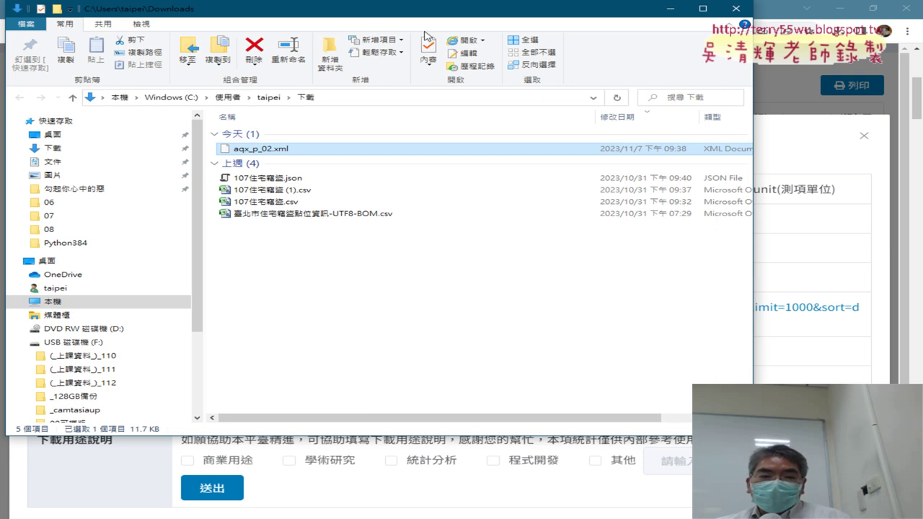
left_click_drag(439, 14, 557, 130)
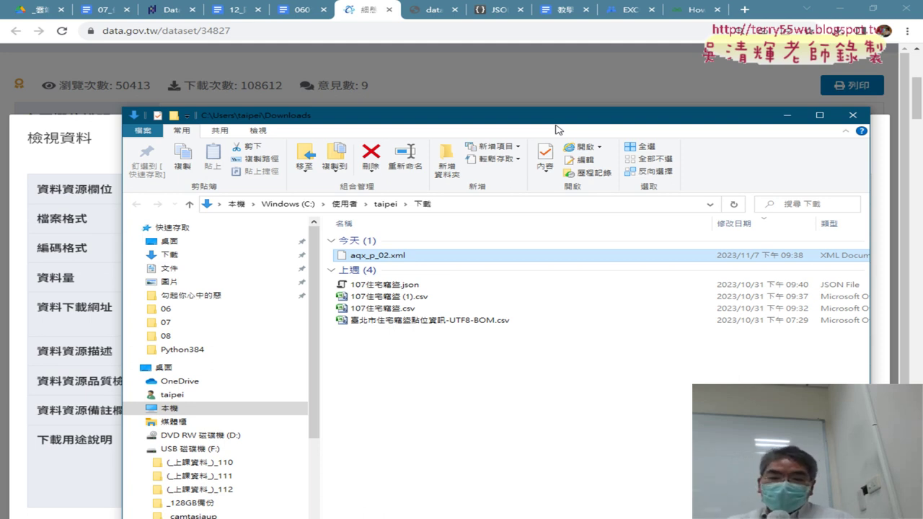
right_click(431, 258)
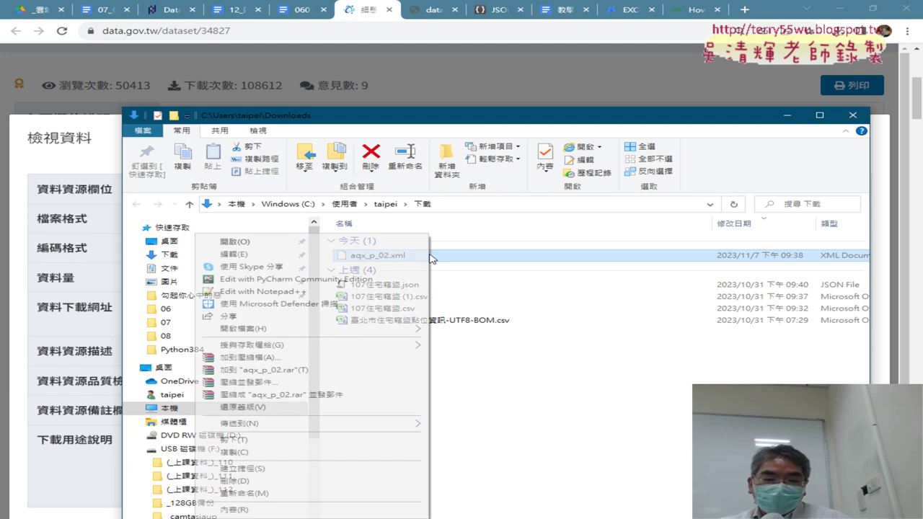
left_click(511, 261)
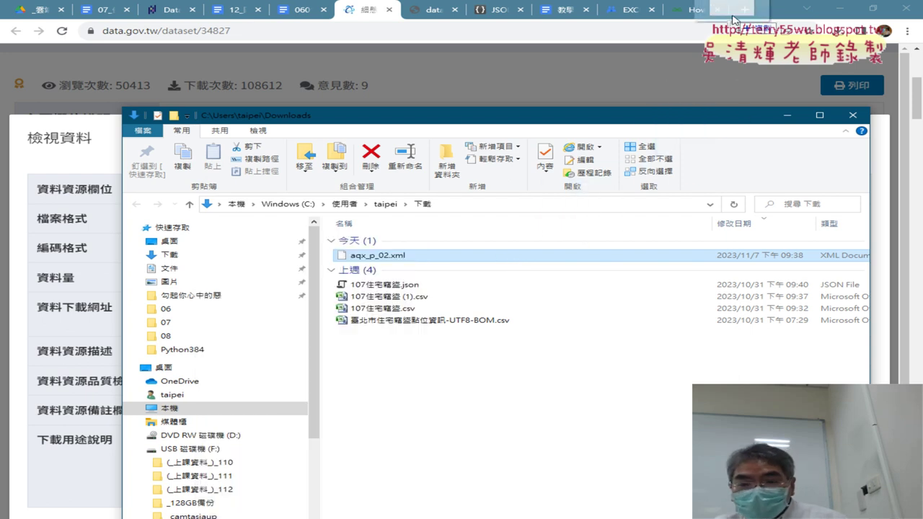
mouse_move(733, 19)
left_mouse_down()
mouse_move(692, 20)
mouse_move(743, 18)
left_mouse_up()
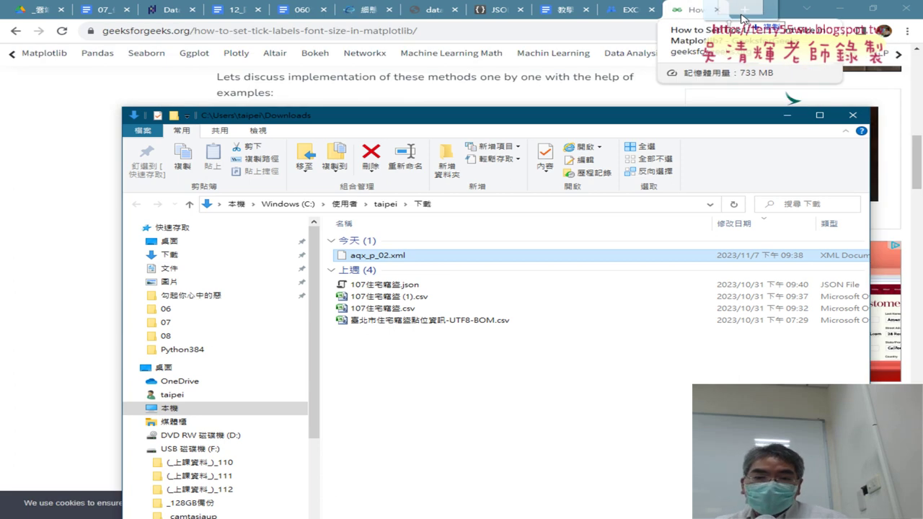
left_click_drag(743, 18, 742, 18)
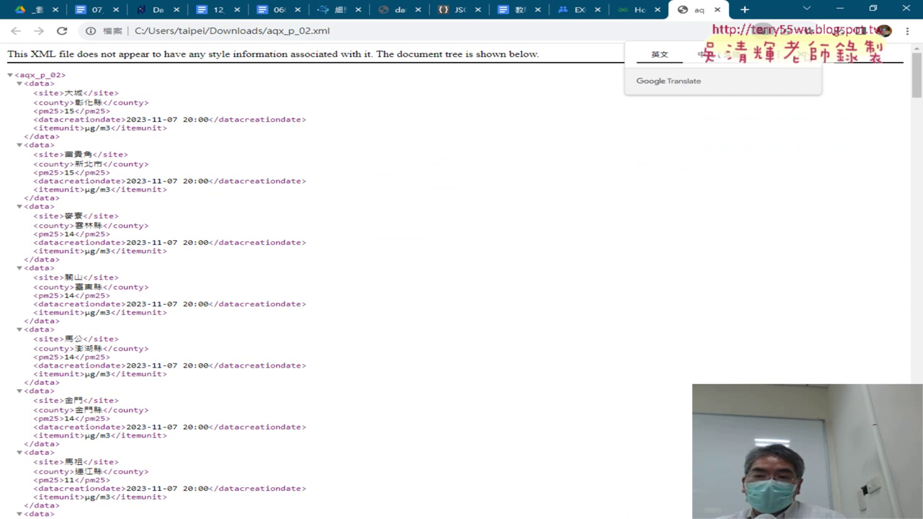
- Dismiss Translate, collapse and re-expand the <aqx_p_02> root, and zoom the page in three steps
left_click(761, 30)
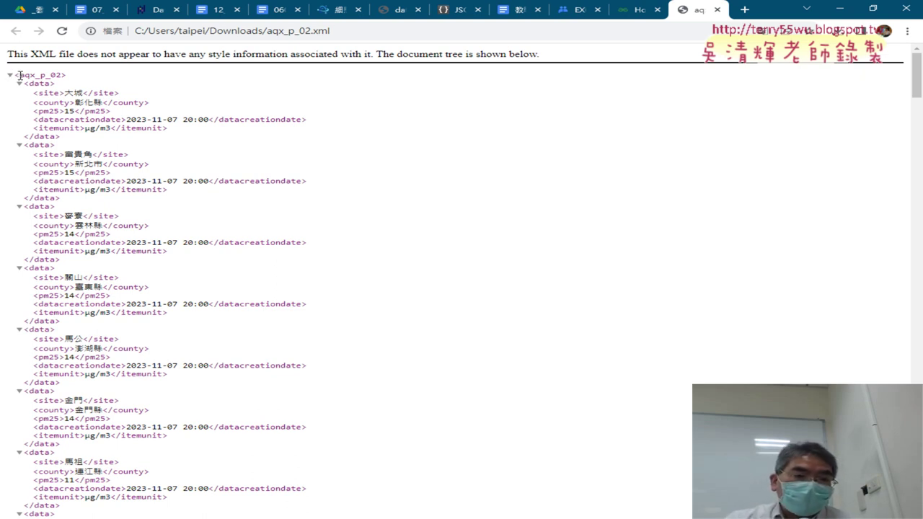
left_click_drag(67, 76, 11, 78)
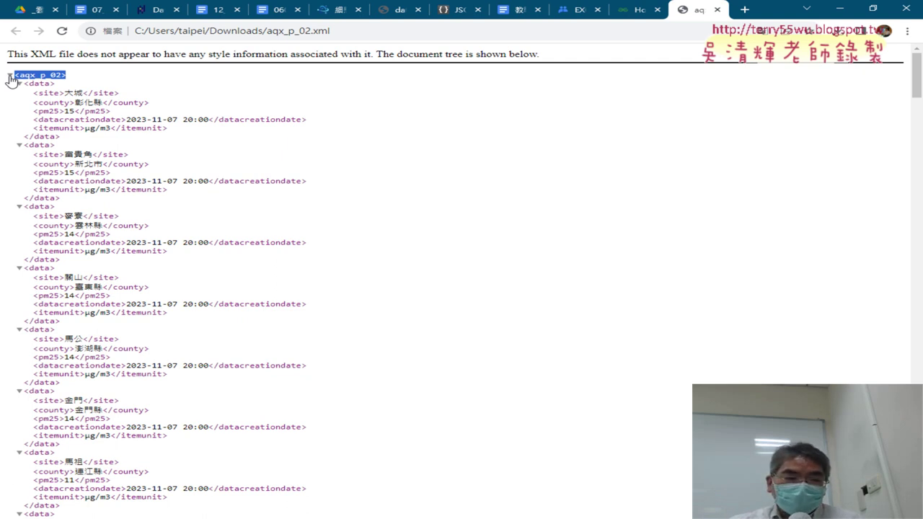
left_click(11, 76)
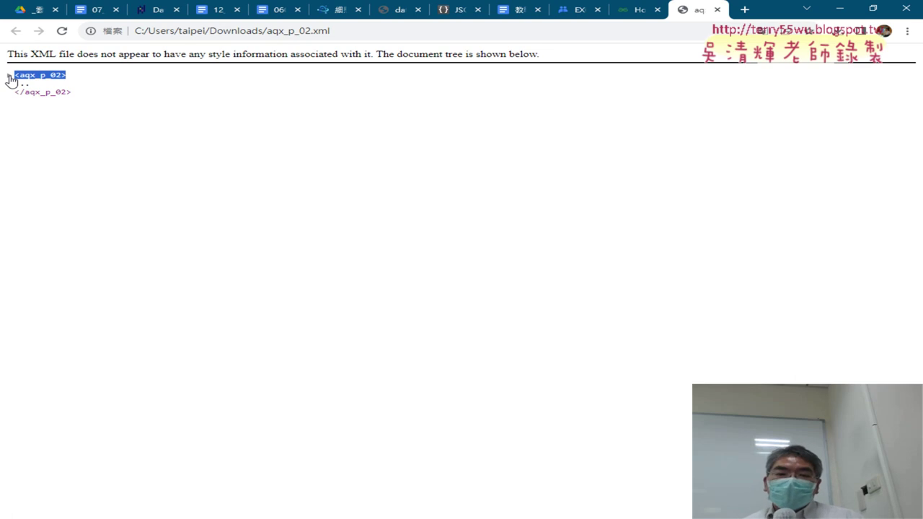
left_click(10, 77)
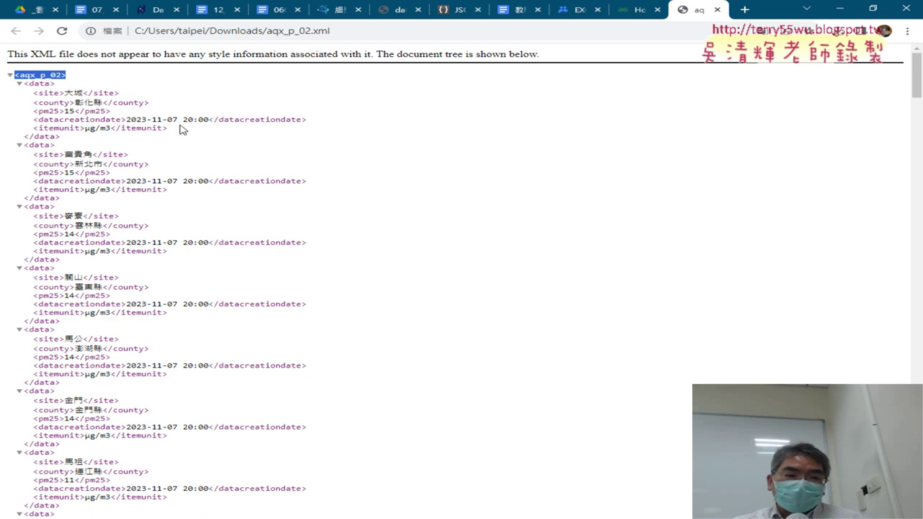
key("ctrl+plus")
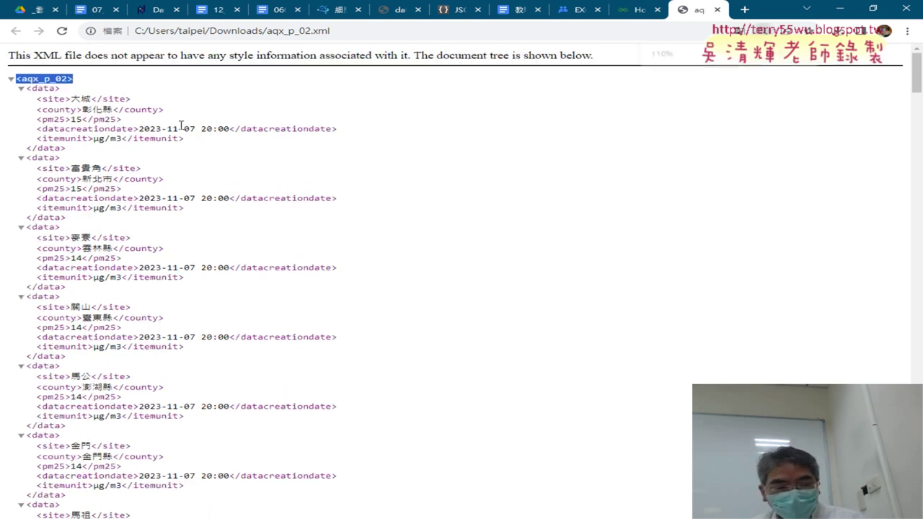
key("ctrl+plus")
key("ctrl+plus")
key("ctrl+plus")
key("ctrl+plus")
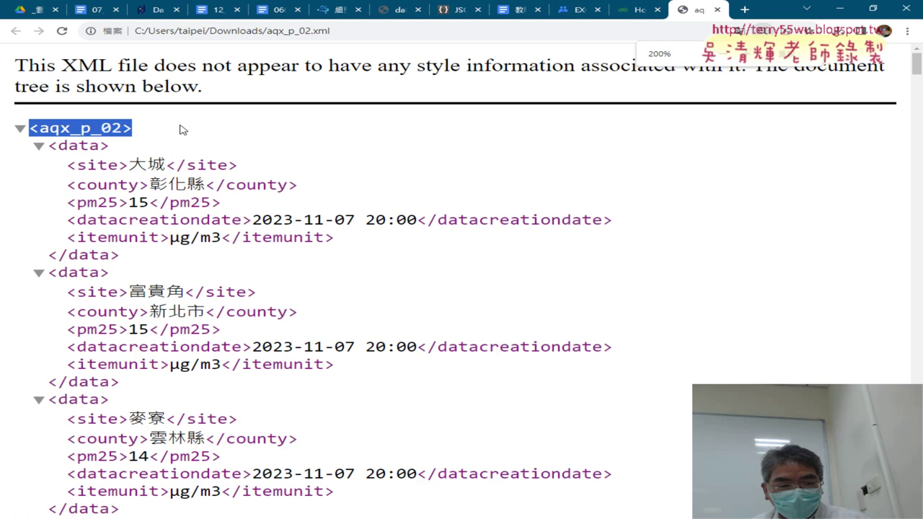
key("ctrl+plus")
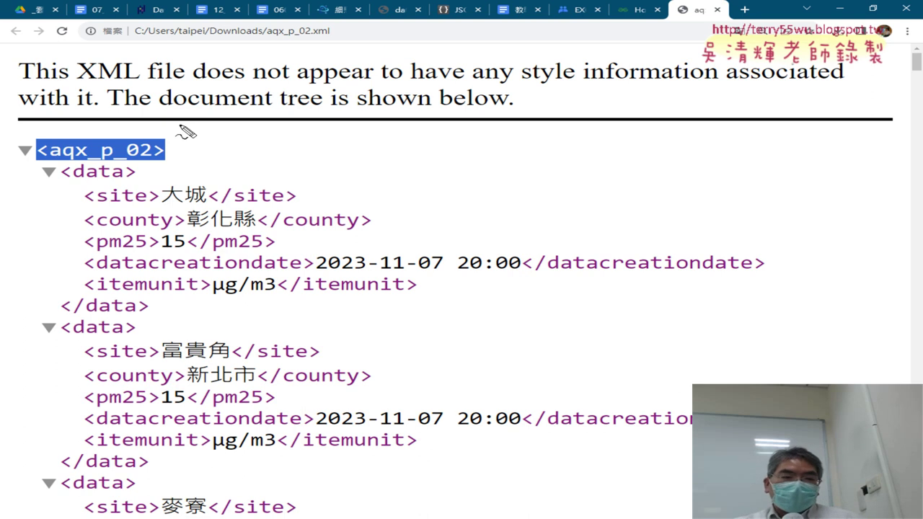
- Pen-mark the root tag, the <data> and </data> tags, and the <site> tags
left_click_drag(45, 165, 153, 165)
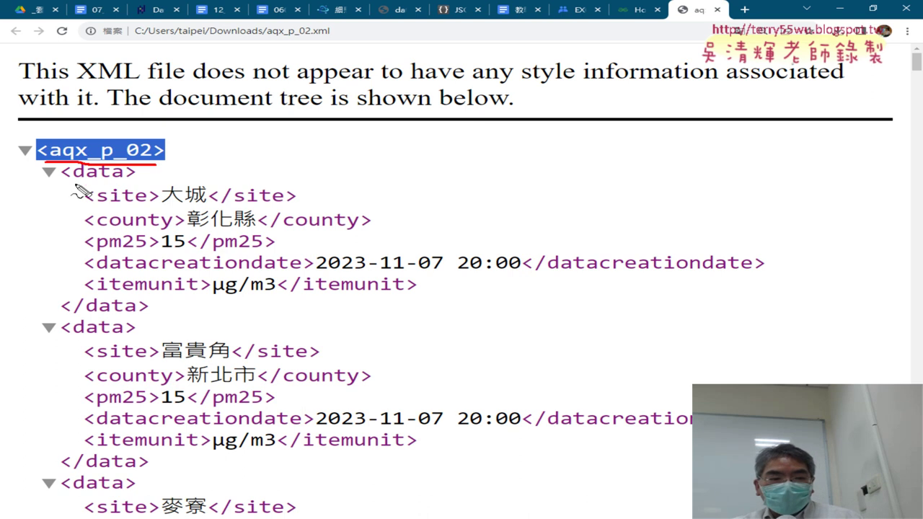
left_click_drag(72, 184, 136, 171)
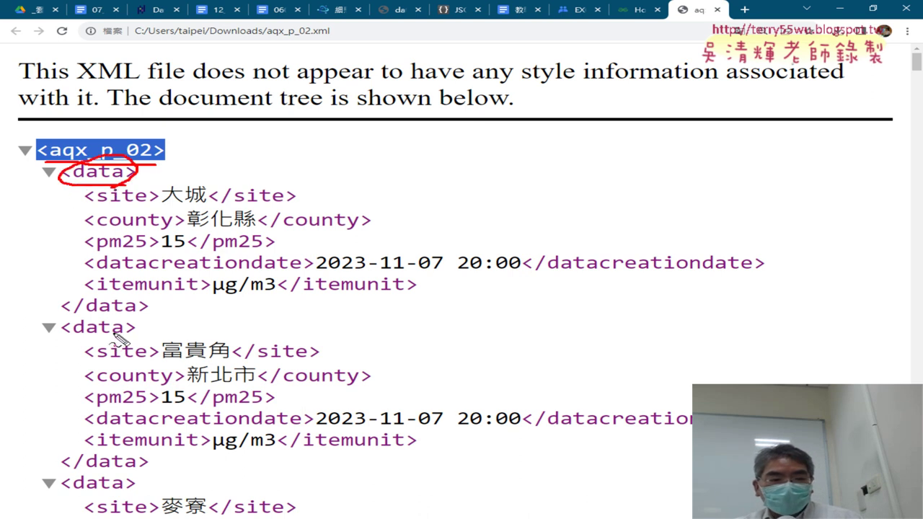
mouse_move(113, 336)
left_mouse_down()
mouse_move(52, 338)
mouse_move(134, 333)
left_mouse_up()
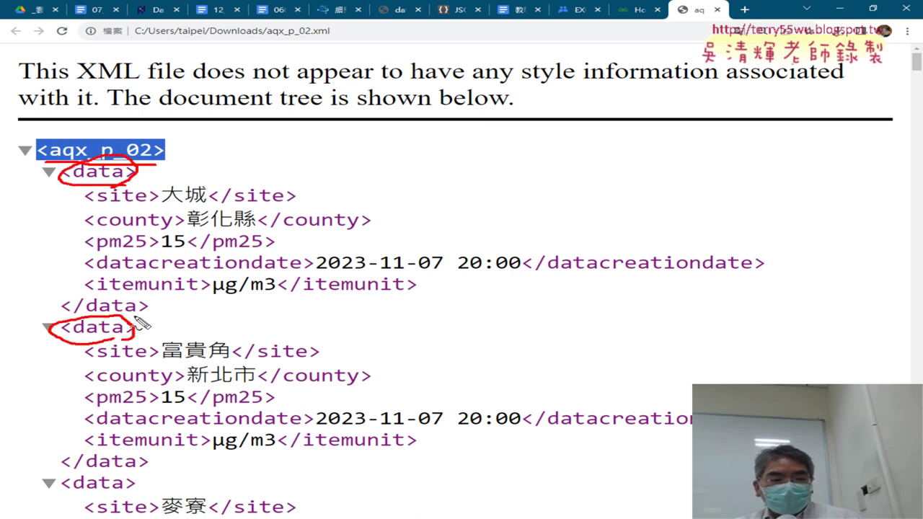
left_click_drag(56, 308, 146, 309)
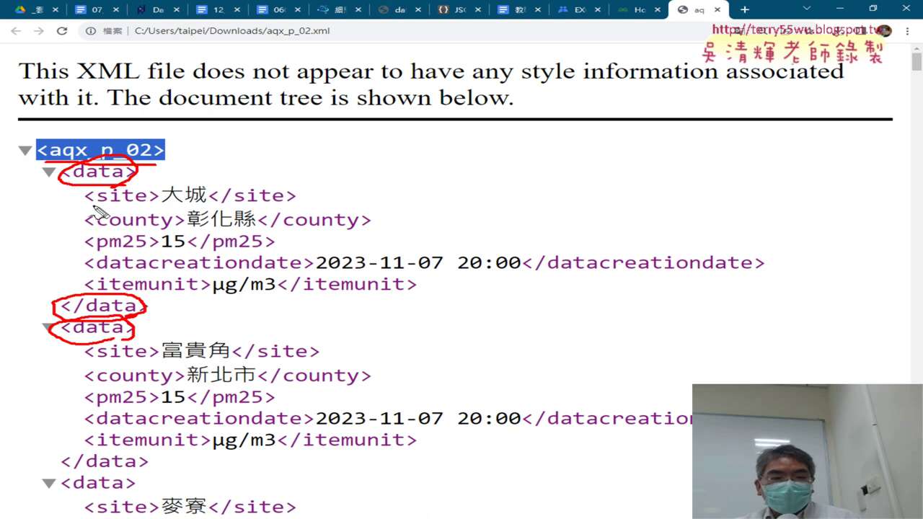
mouse_move(96, 204)
left_mouse_down()
mouse_move(146, 207)
mouse_move(155, 193)
left_mouse_up()
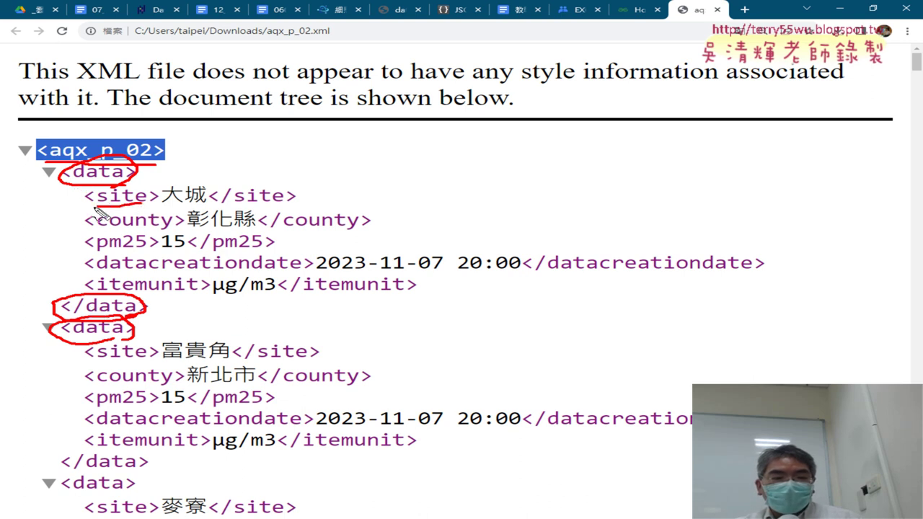
mouse_move(282, 207)
left_mouse_down()
mouse_move(209, 191)
mouse_move(299, 206)
left_mouse_up()
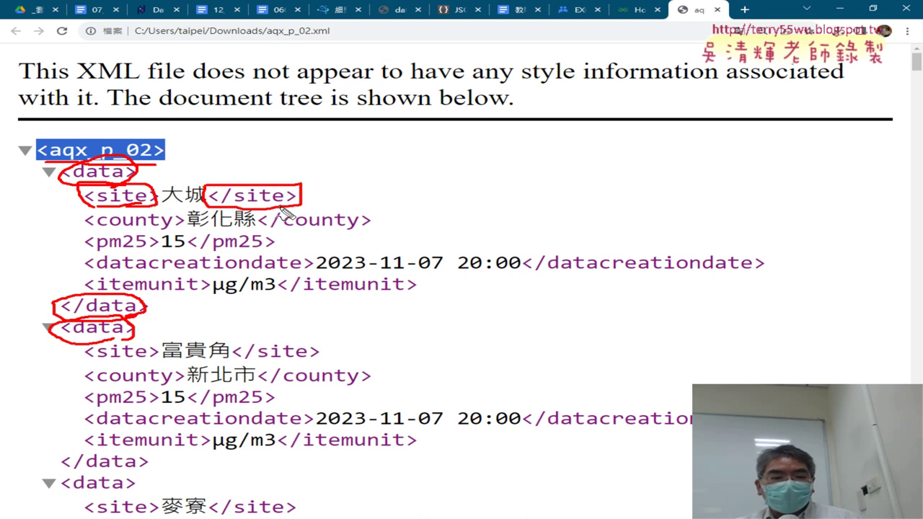
left_click_drag(230, 186, 212, 207)
left_click_drag(81, 295, 65, 315)
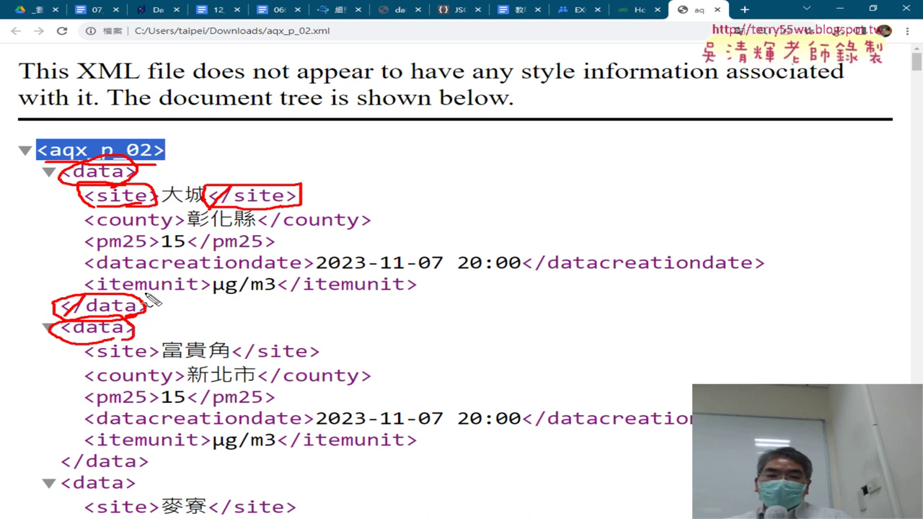
- Underline XML in the heading and the county, pm25, datacreationdate and itemunit fields
mouse_move(78, 83)
left_mouse_down()
mouse_move(115, 84)
mouse_move(94, 87)
left_mouse_up()
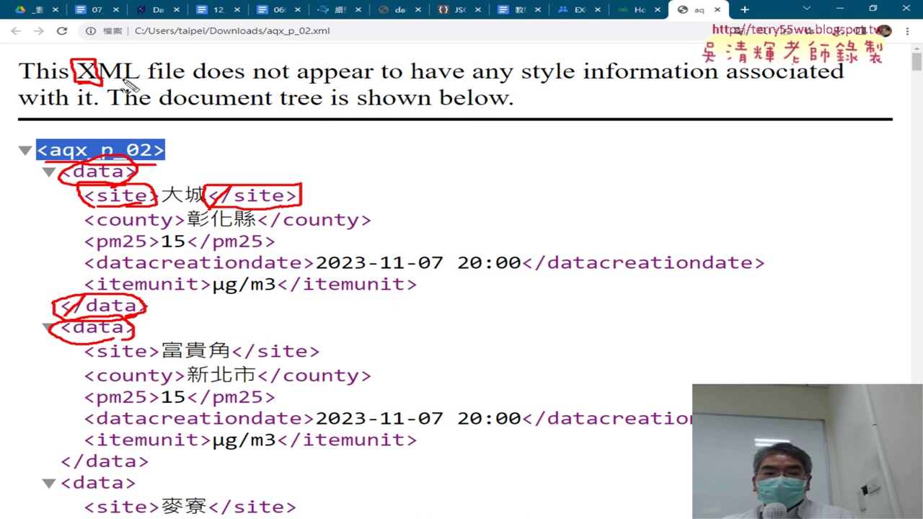
left_click_drag(108, 85, 141, 88)
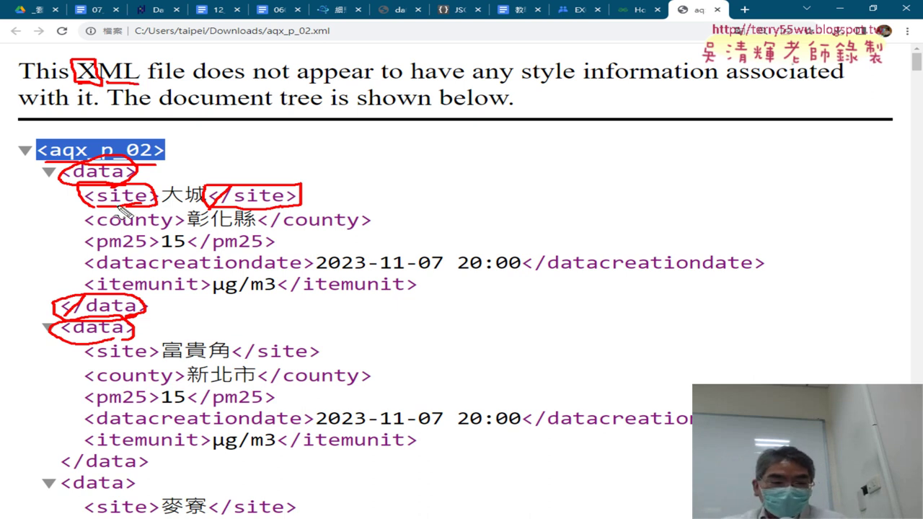
left_click_drag(109, 229, 176, 227)
mouse_move(106, 249)
left_mouse_down()
mouse_move(148, 246)
mouse_move(152, 269)
left_mouse_up()
left_click_drag(115, 295, 173, 301)
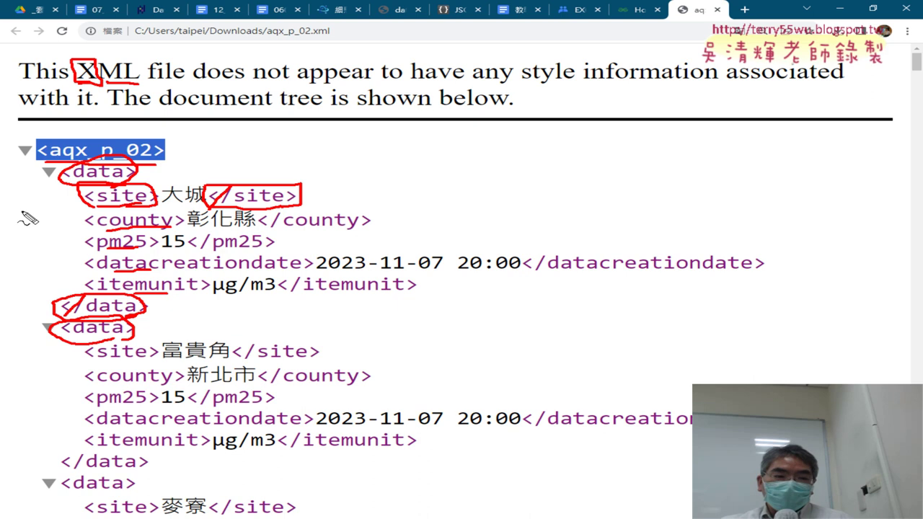
- Clear the pen marks, collapse and re-expand the aqx_p_02 root, and mark the site 大城
key("Escape")
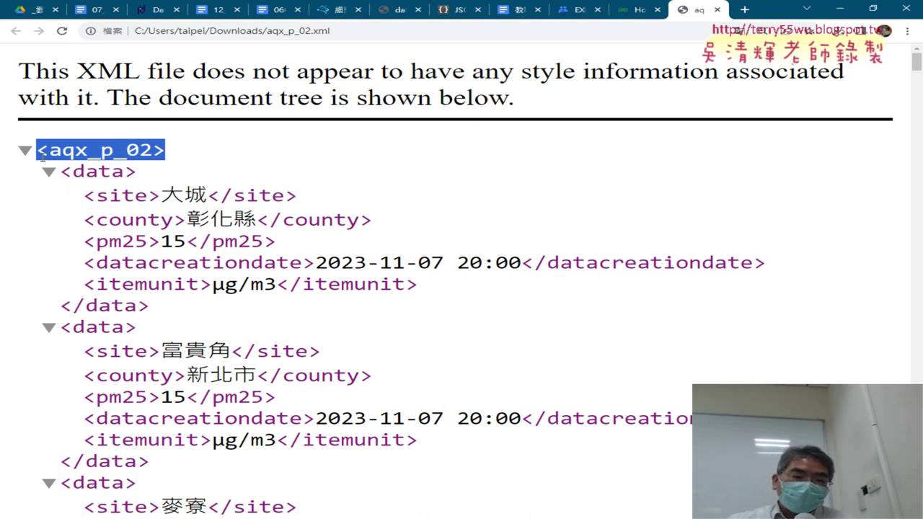
left_click(26, 151)
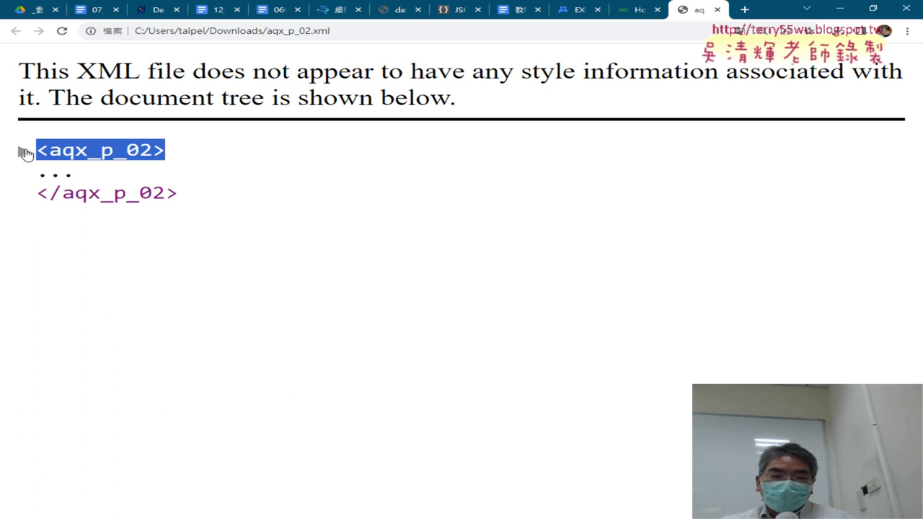
left_click(25, 152)
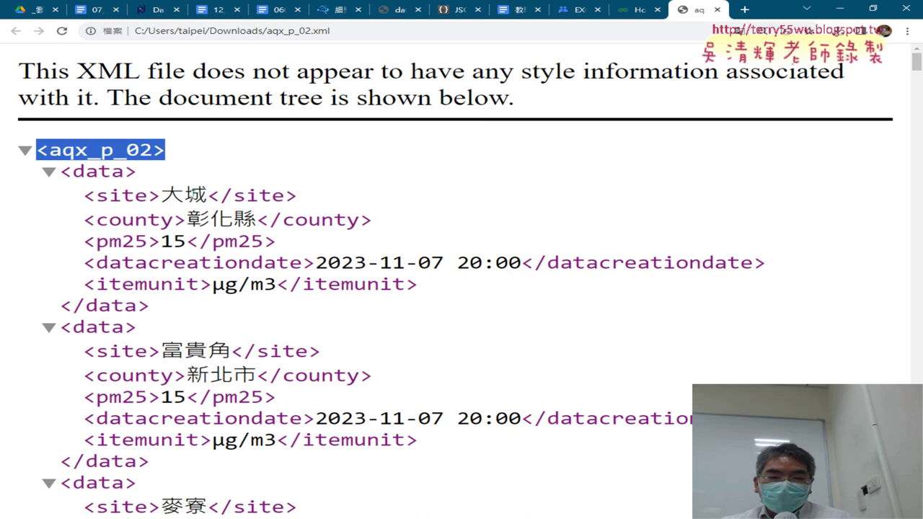
left_click_drag(170, 194, 205, 193)
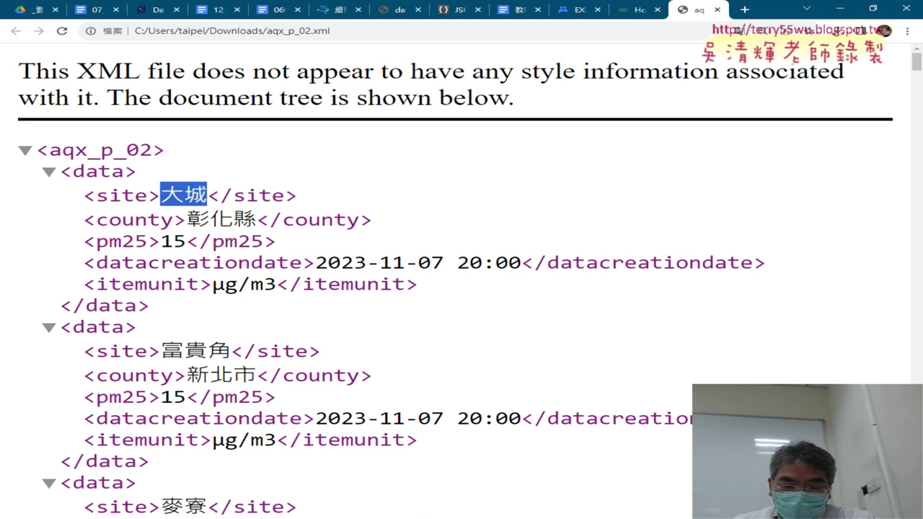
- Check aqx_p_02.xml in its folder, return to Chrome, and open the Google Docs notes
left_click(457, 518)
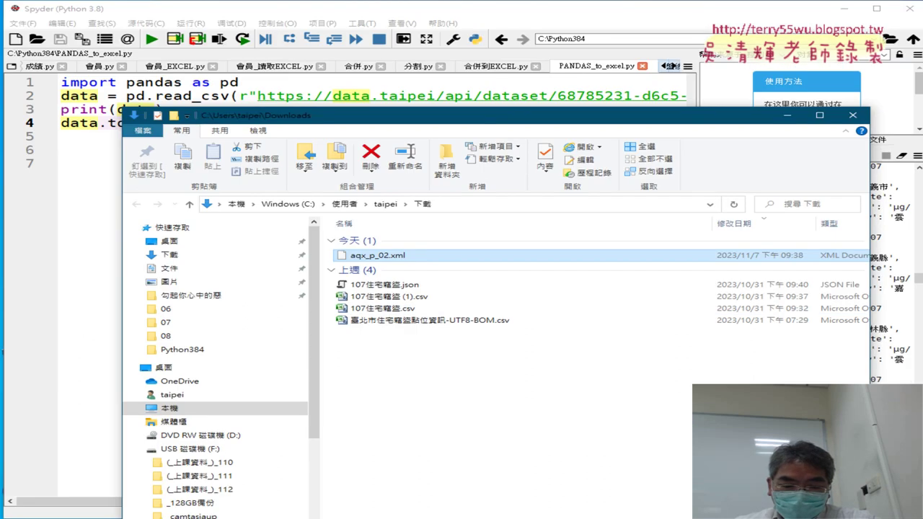
left_click(506, 516)
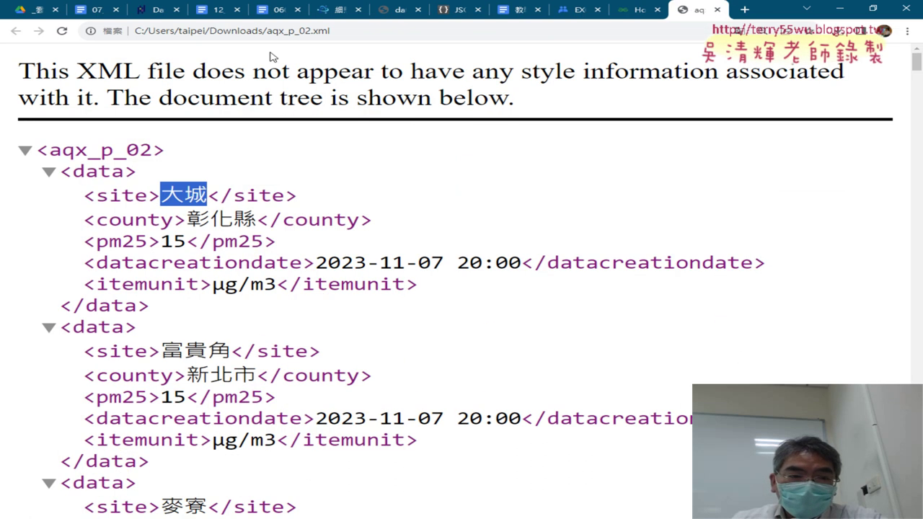
left_click(276, 10)
scroll(351, 139, "down", 3)
scroll(351, 139, "down", 3)
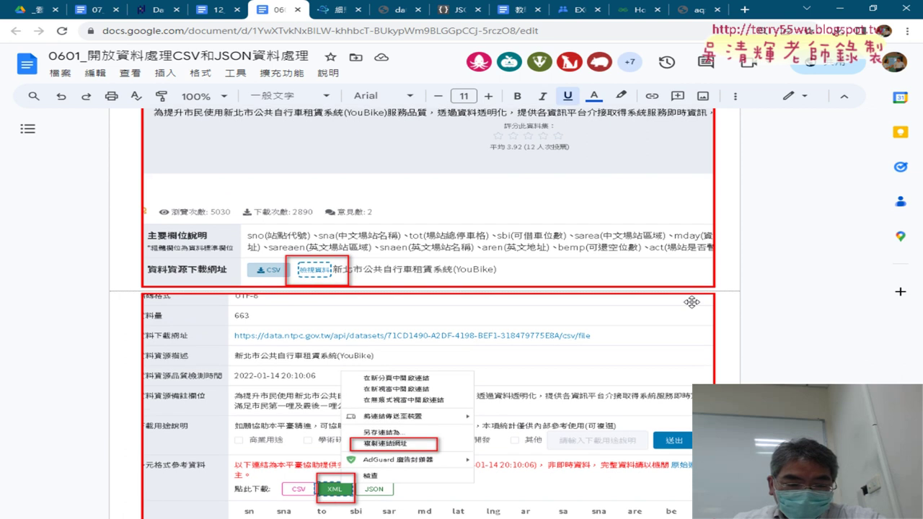
scroll(351, 139, "down", 3)
scroll(351, 139, "down", 3)
scroll(703, 316, "down", 3)
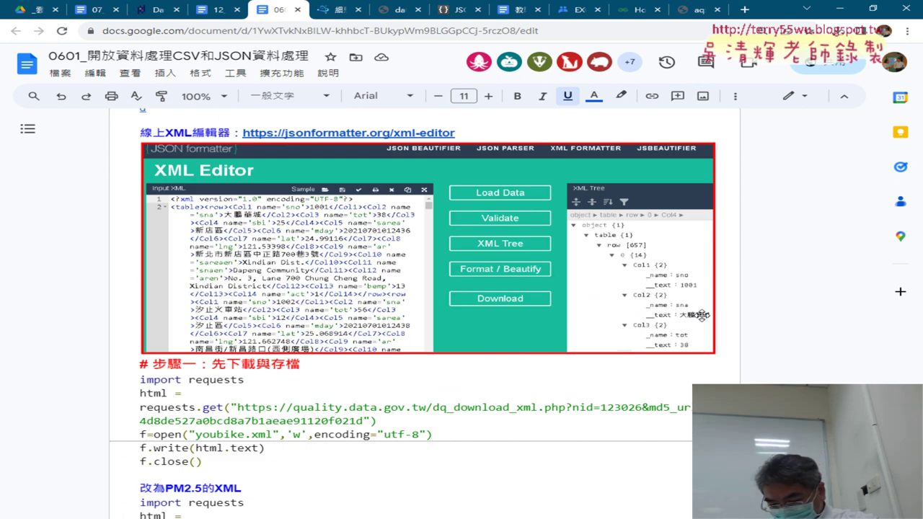
scroll(703, 316, "down", 2)
left_click(703, 315)
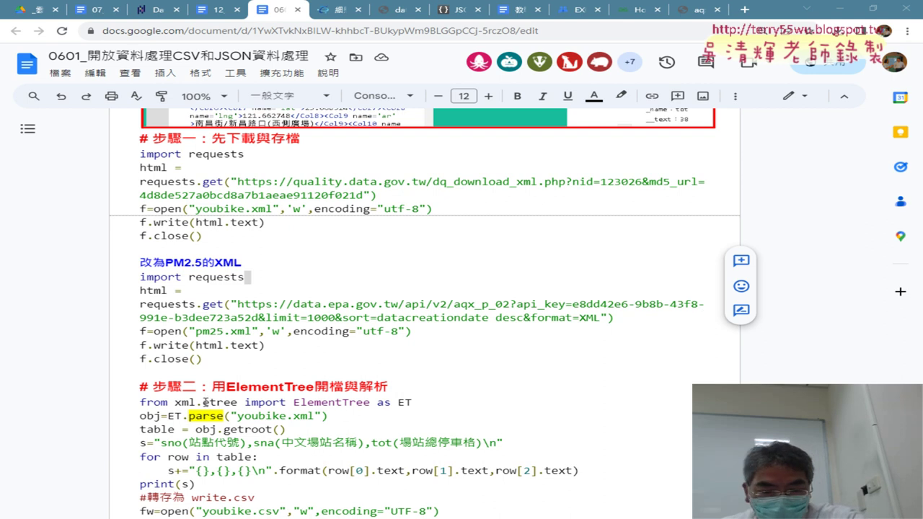
left_click_drag(176, 402, 232, 400)
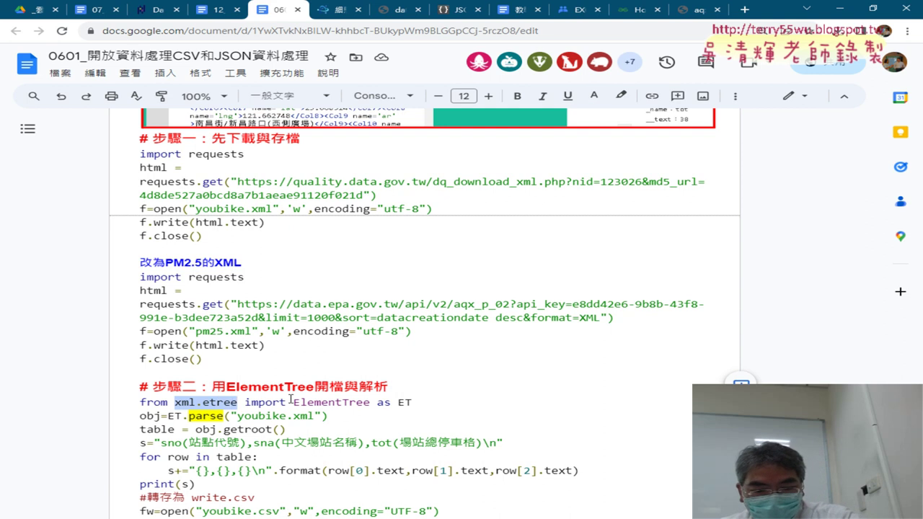
left_click_drag(293, 403, 371, 402)
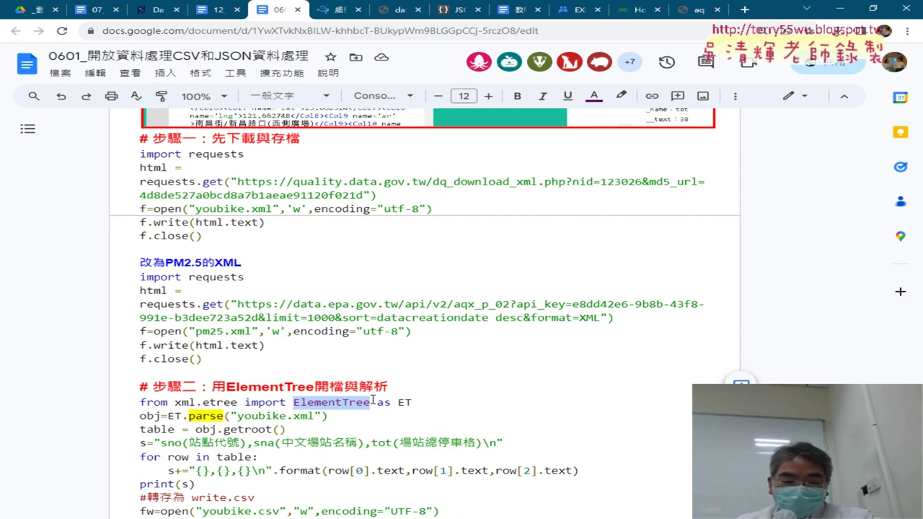
scroll(373, 394, "down", 3)
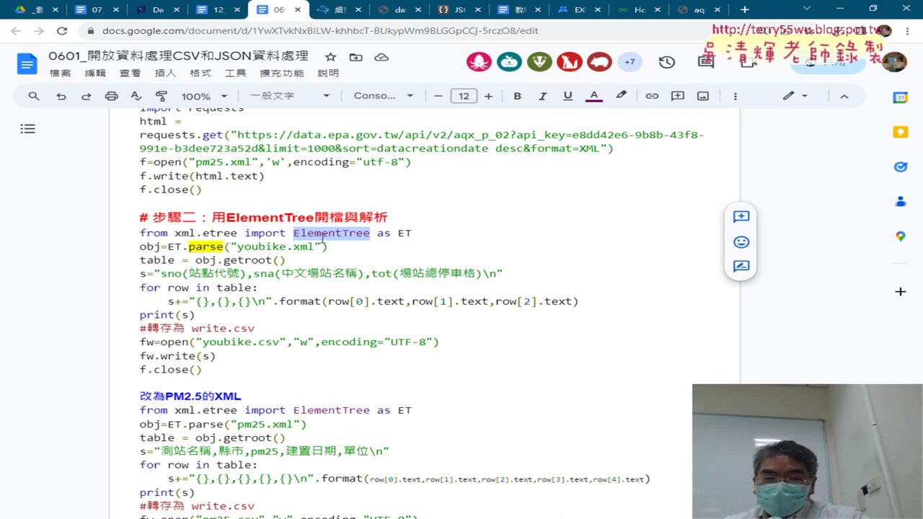
- Highlight ElementTree and ET.parse in the notes' PM2.5 code
left_click(319, 237)
left_click_drag(294, 234, 368, 234)
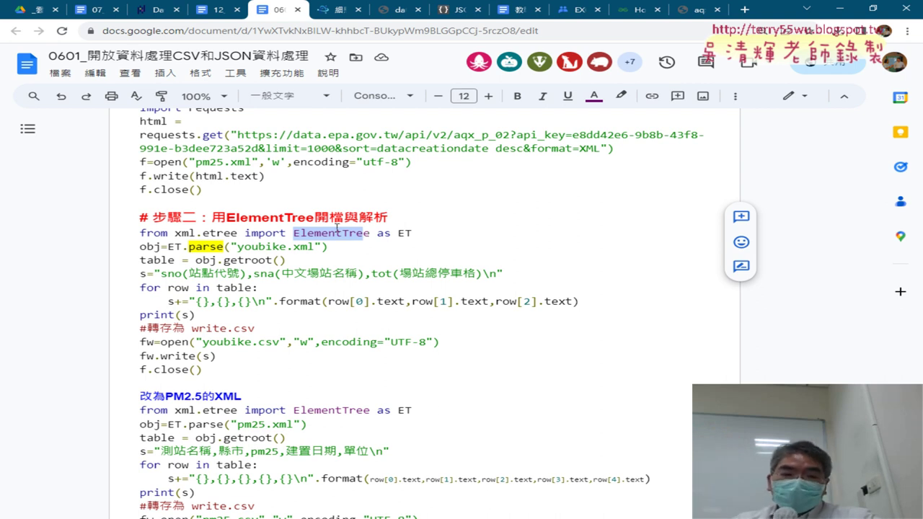
left_click_drag(169, 247, 226, 247)
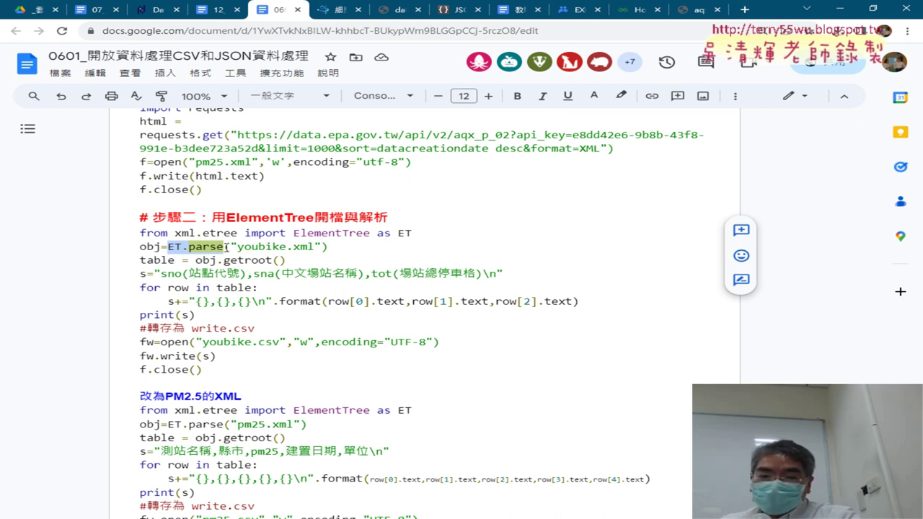
left_click_drag(294, 233, 369, 233)
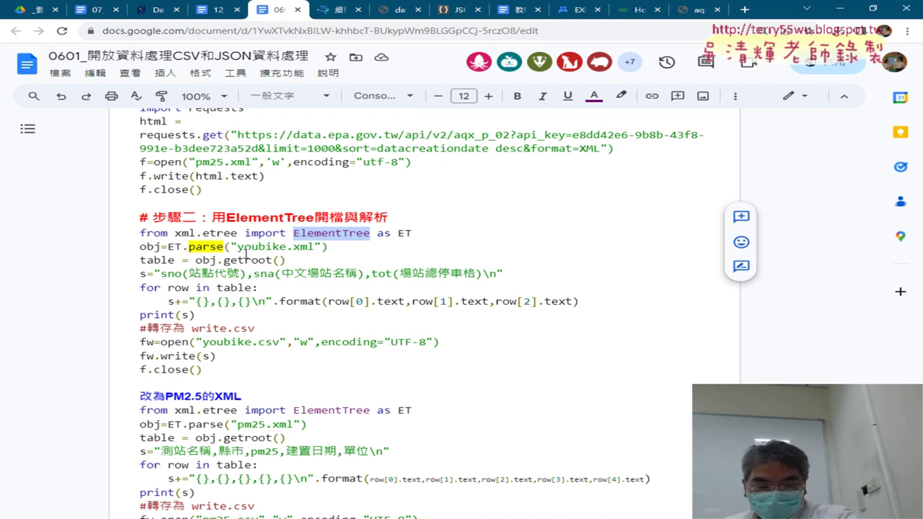
- Select the whole PM2.5 parsing and CSV-writing block and switch to Spyder
scroll(246, 252, "down", 3)
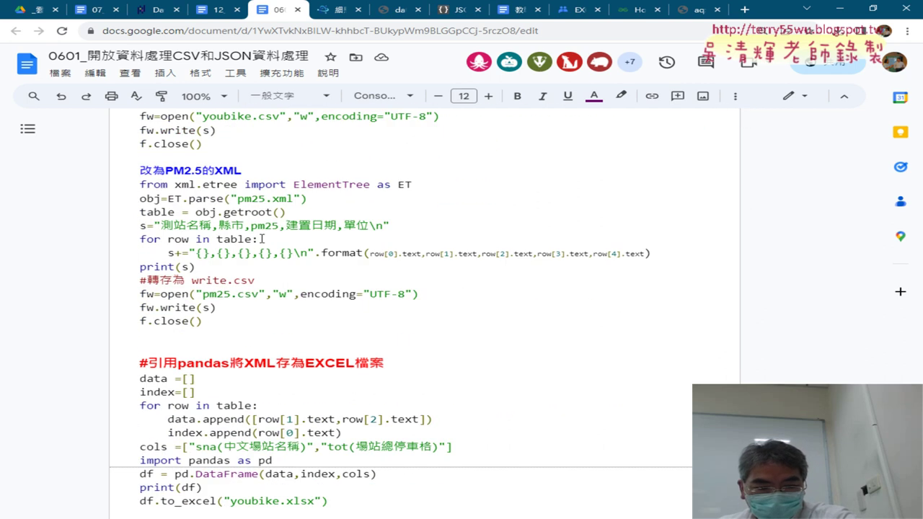
left_click_drag(137, 181, 374, 320)
key("ctrl+c")
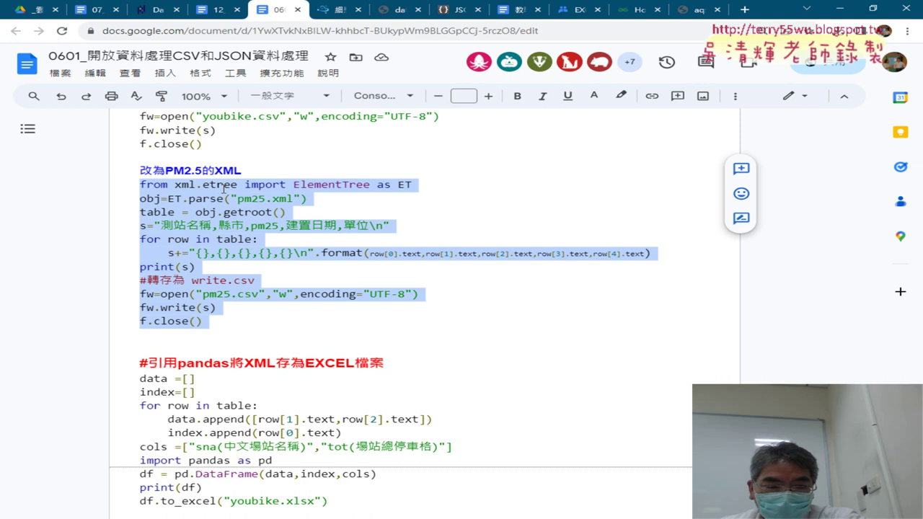
scroll(226, 189, "up", 1)
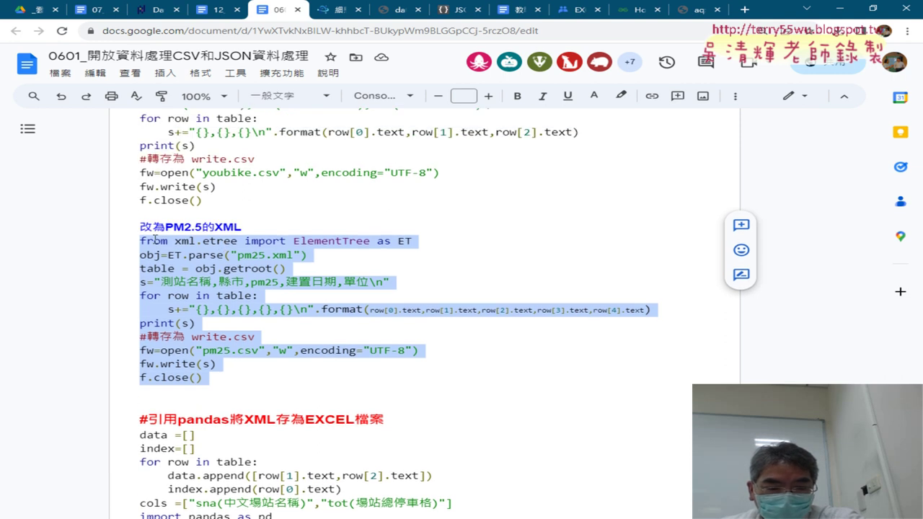
key("alt+Tab")
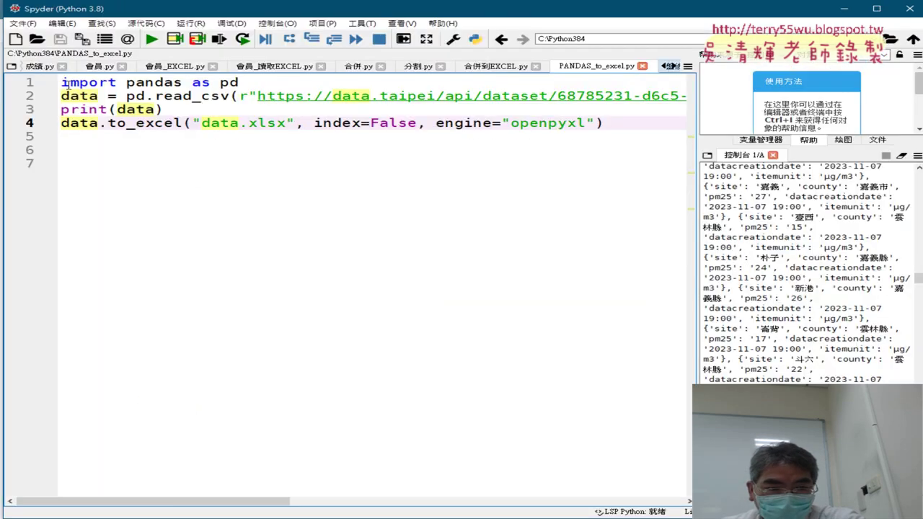
- Paste the PM2.5 code into new file 未命名2.py, replacing the template, and enlarge the font
left_click(15, 39)
key("ctrl+a")
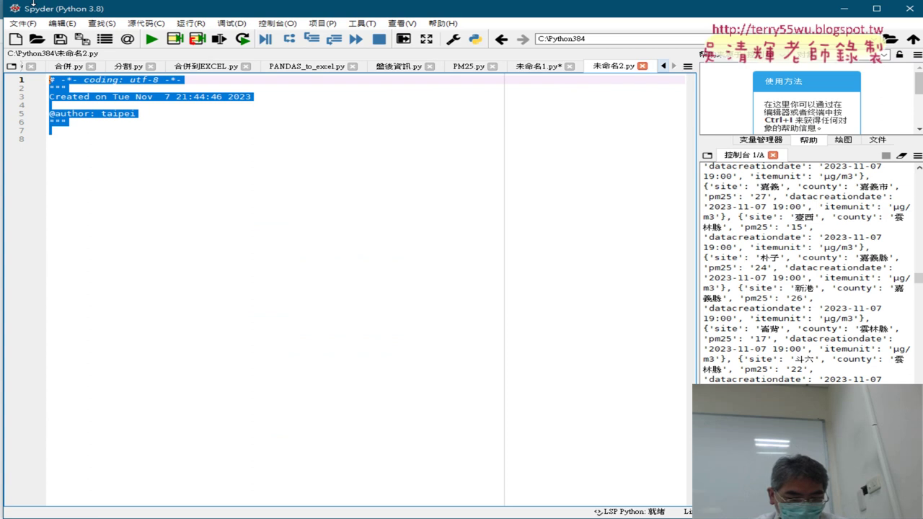
key("ctrl+v")
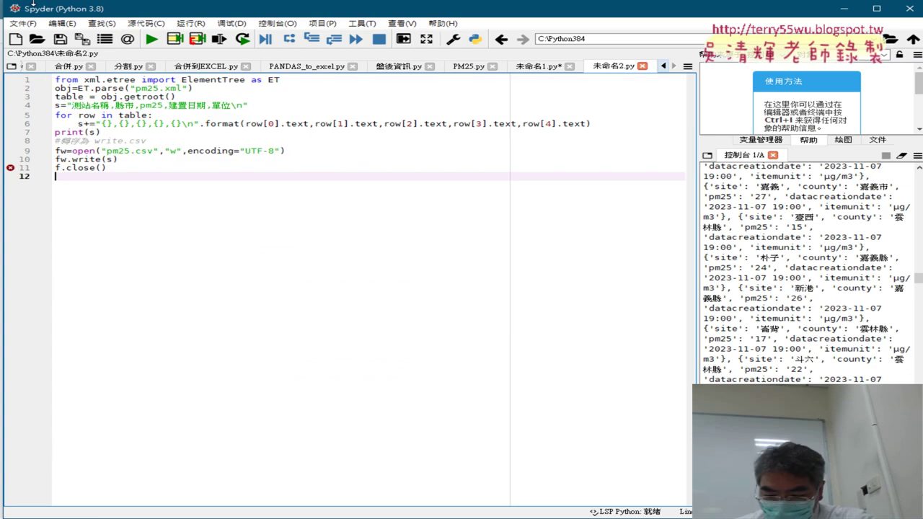
key("ctrl+plus")
key("ctrl+plus")
key("ctrl+plus")
key("ctrl+plus")
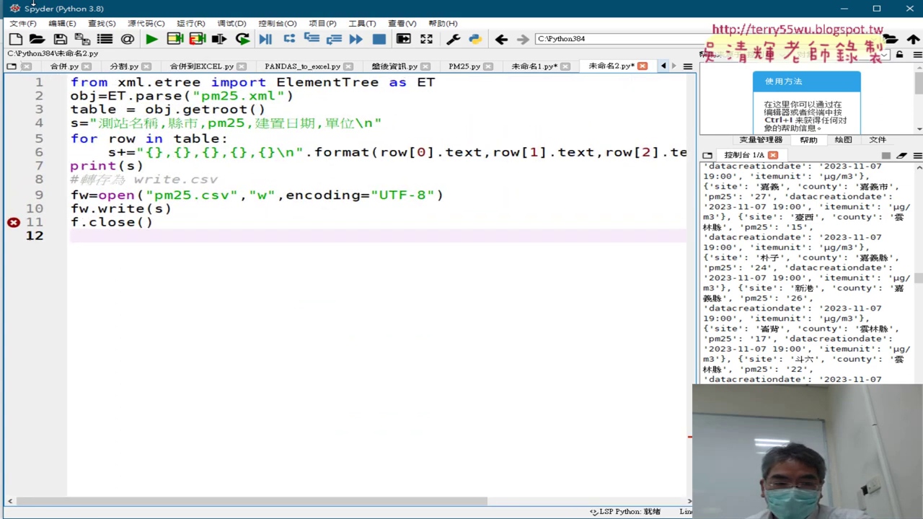
key("ctrl+plus")
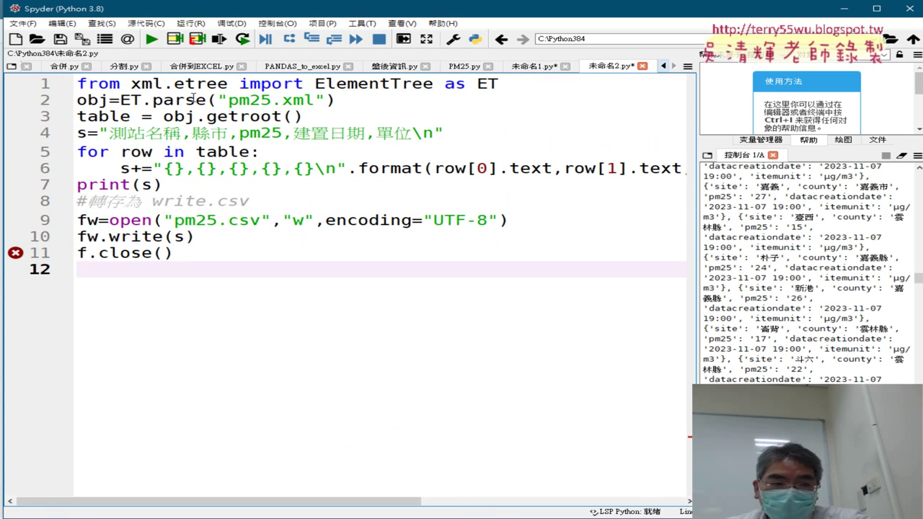
left_click_drag(228, 100, 315, 100)
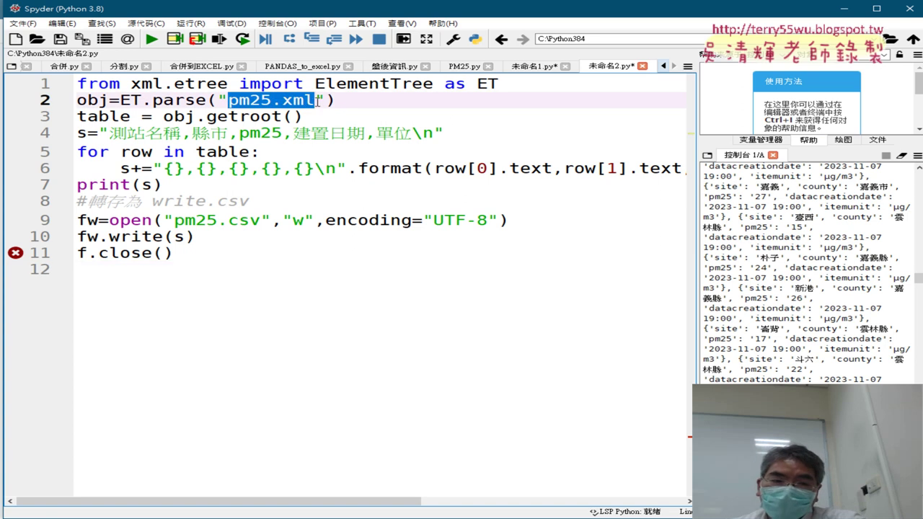
mouse_move(392, 127)
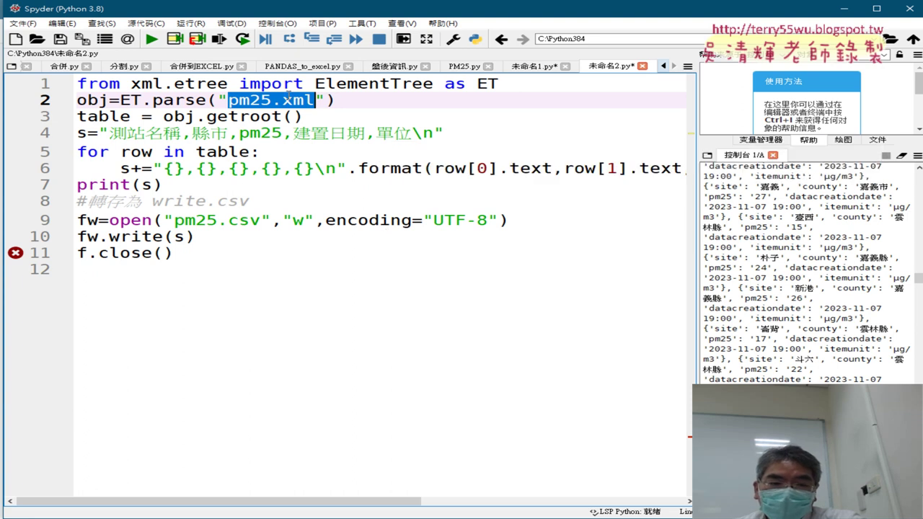
- Copy the import requests … f.close() block that saves pm25.xml from the course notes
key("alt+Tab")
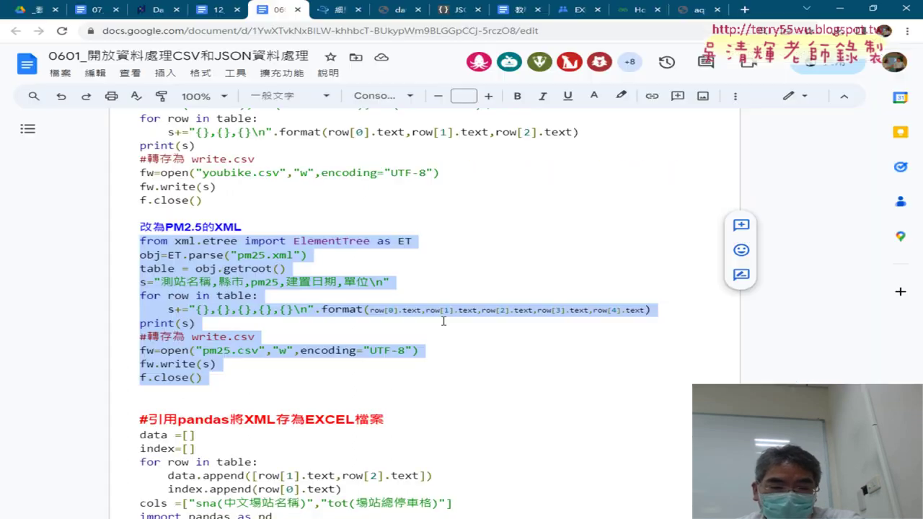
scroll(439, 272, "up", 3)
scroll(439, 272, "up", 2)
scroll(440, 273, "down", 2)
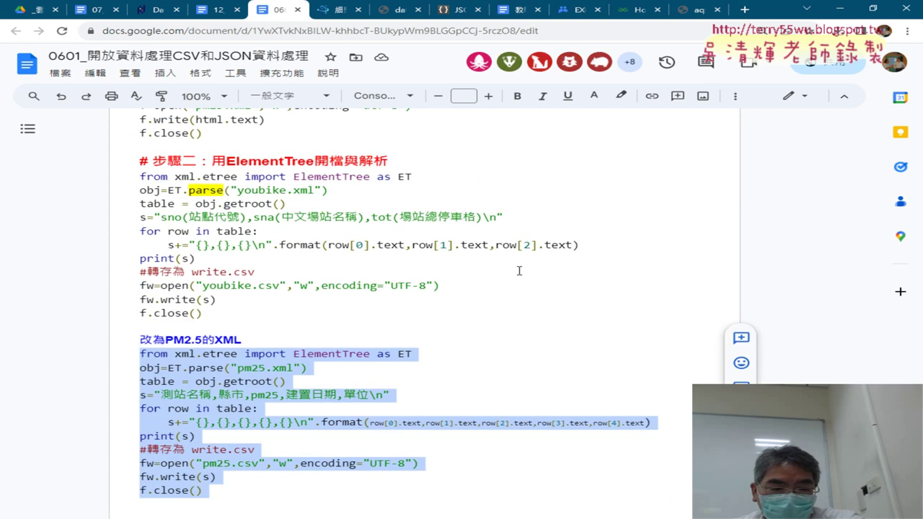
scroll(518, 270, "up", 2)
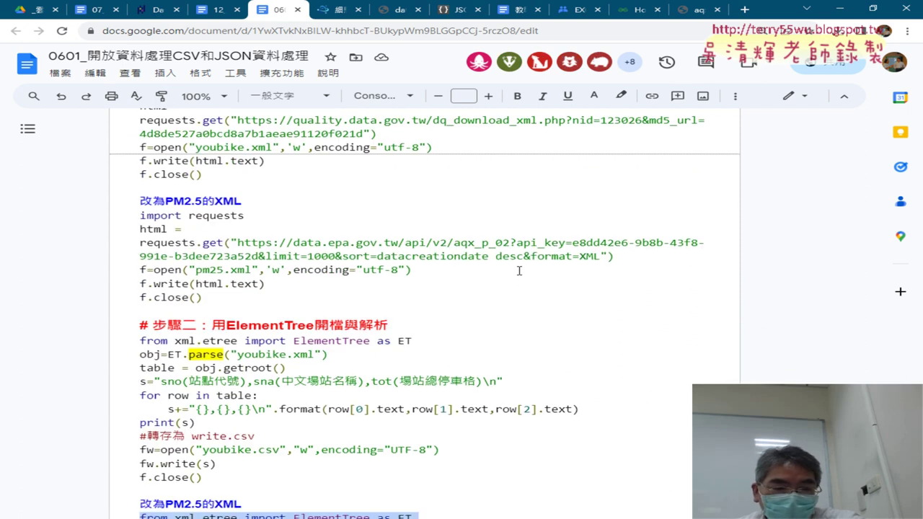
scroll(518, 270, "up", 1)
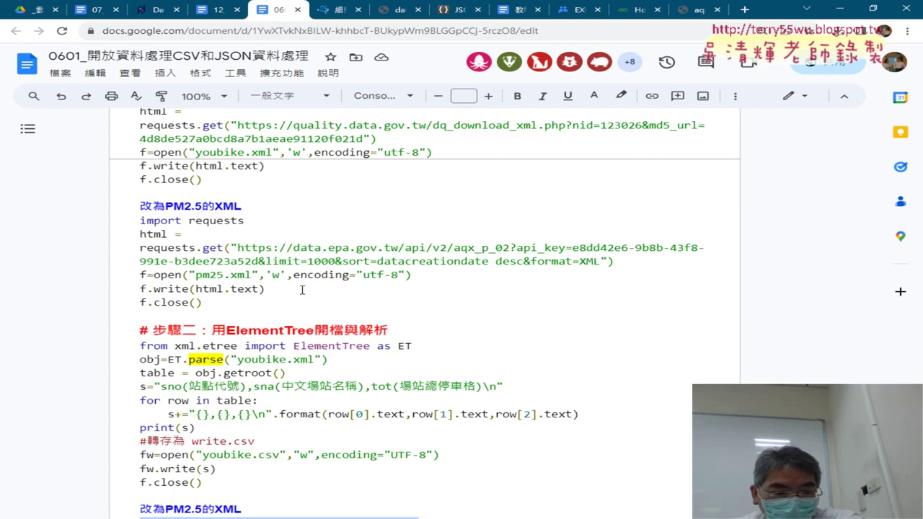
left_click_drag(139, 205, 249, 207)
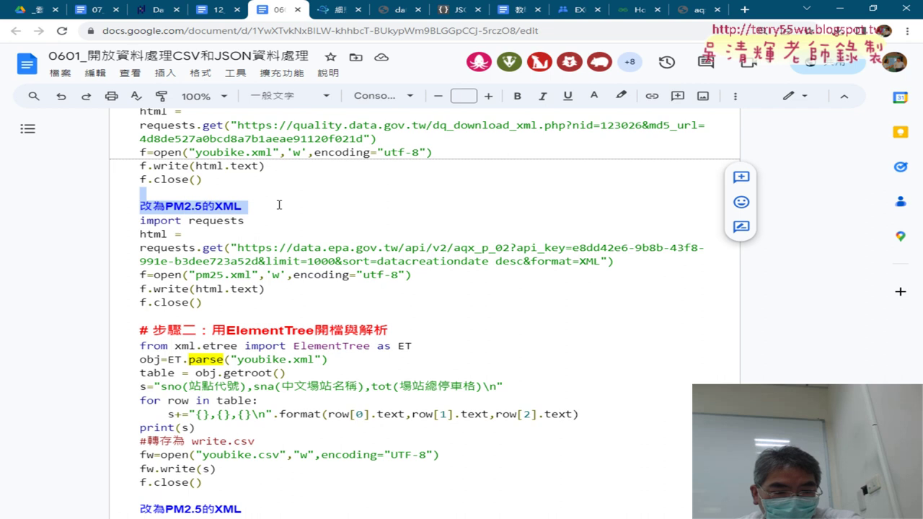
left_click(226, 306)
left_click_drag(226, 305, 140, 223)
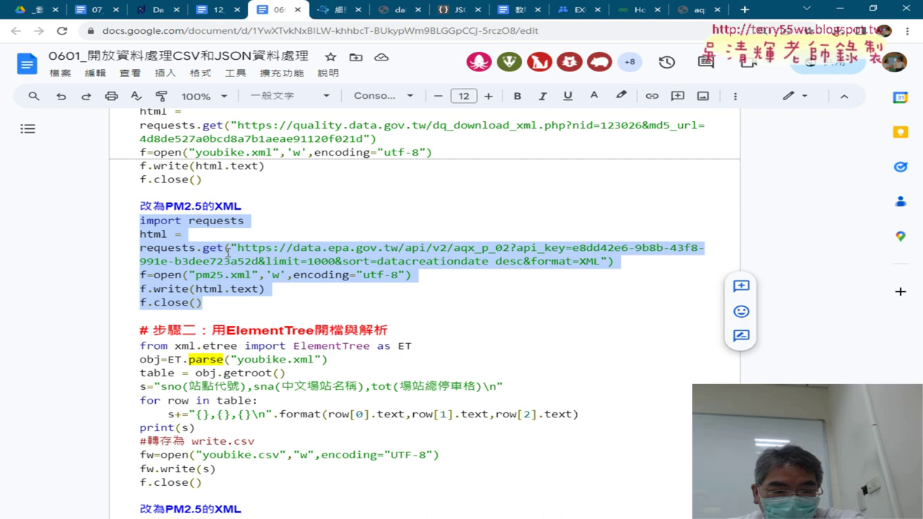
left_click_drag(251, 275, 197, 275)
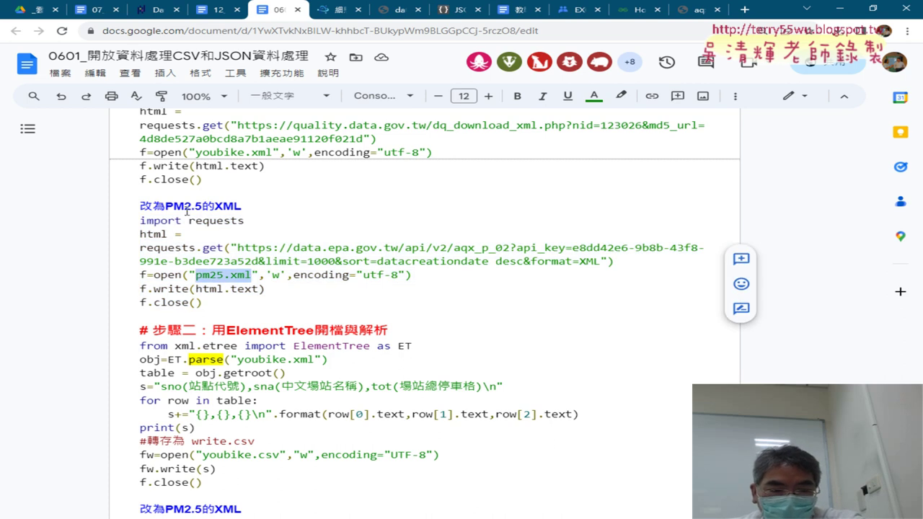
key("alt+Tab")
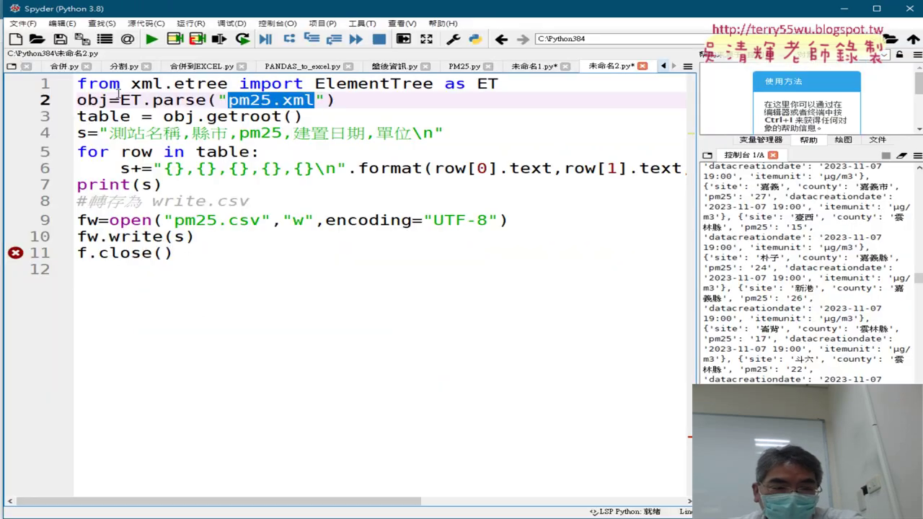
- Paste the five-line requests download code at the top of the script and delete its old URL
left_click(81, 79)
key("Return")
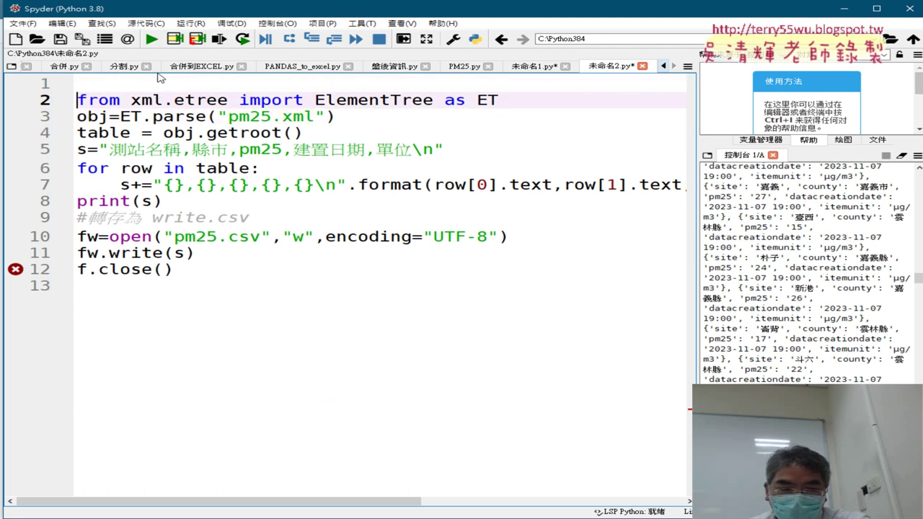
key("Return")
key("Up")
key("Up")
key("ctrl+v")
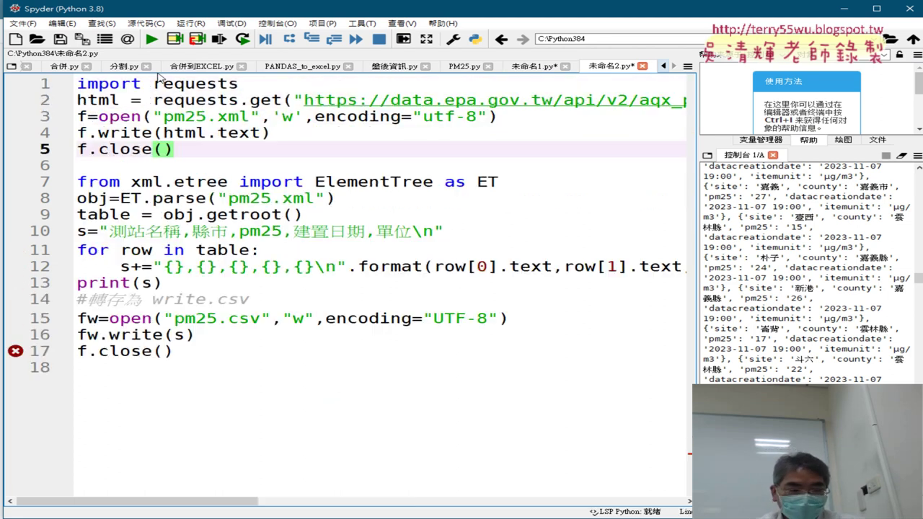
left_click(228, 84)
left_click(408, 101)
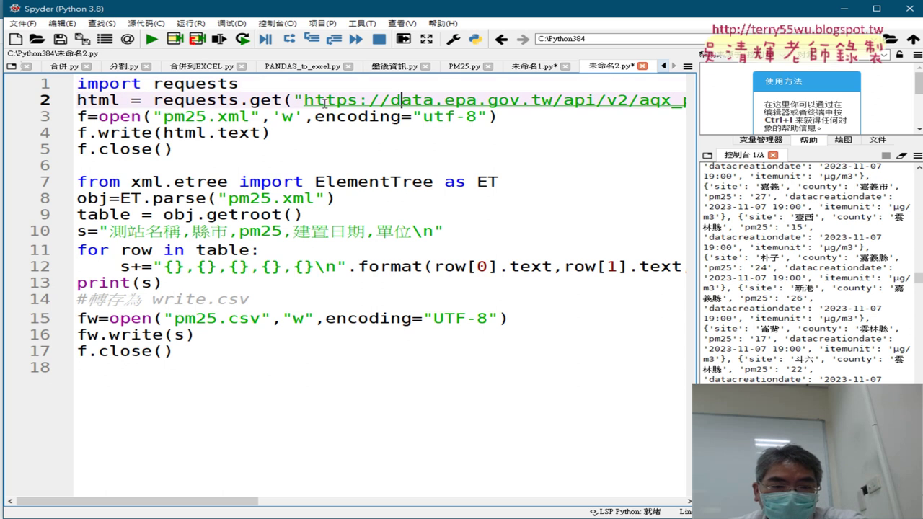
left_click_drag(306, 99, 667, 100)
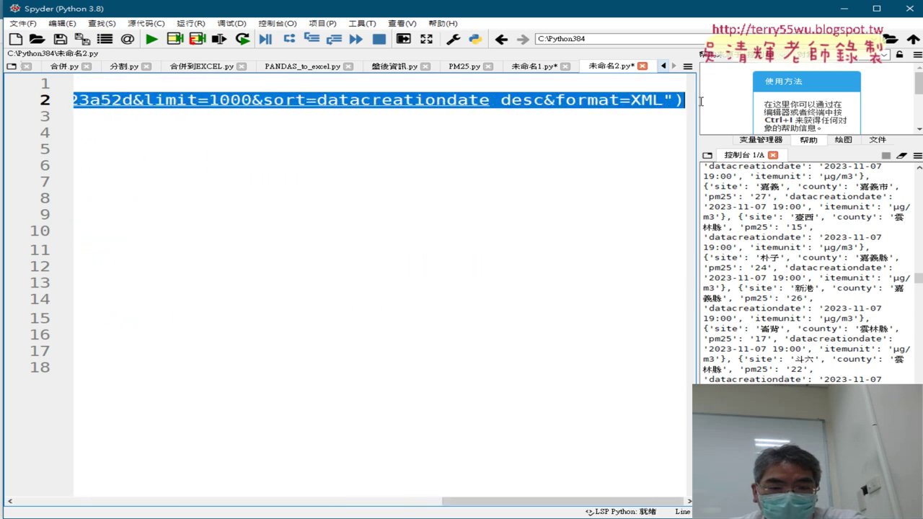
key("Delete")
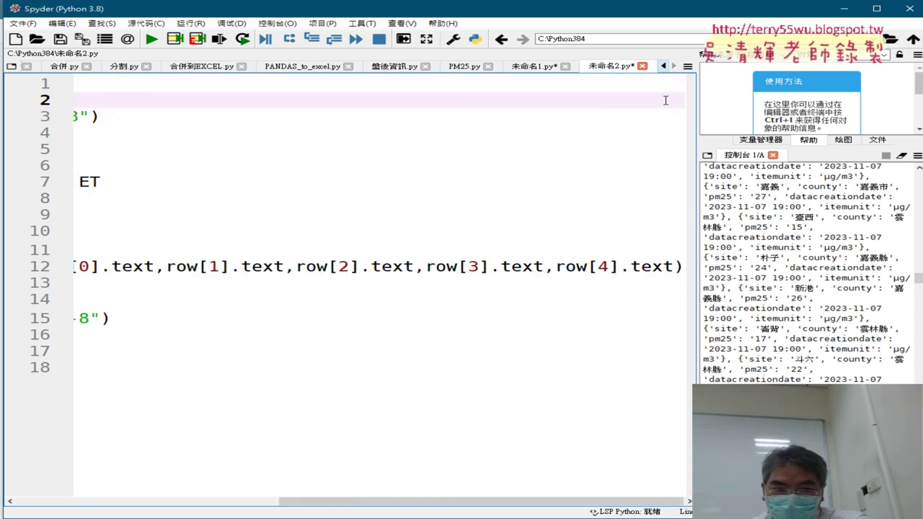
- Copy the PM2.5 XML download link from the data.gov.tw dataset page
left_click_drag(426, 501, 165, 502)
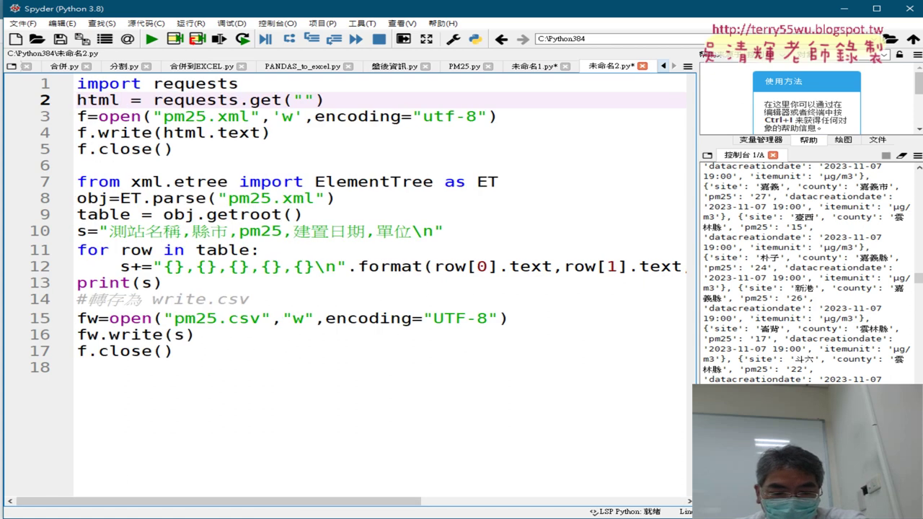
key("alt+Tab")
left_click(333, 11)
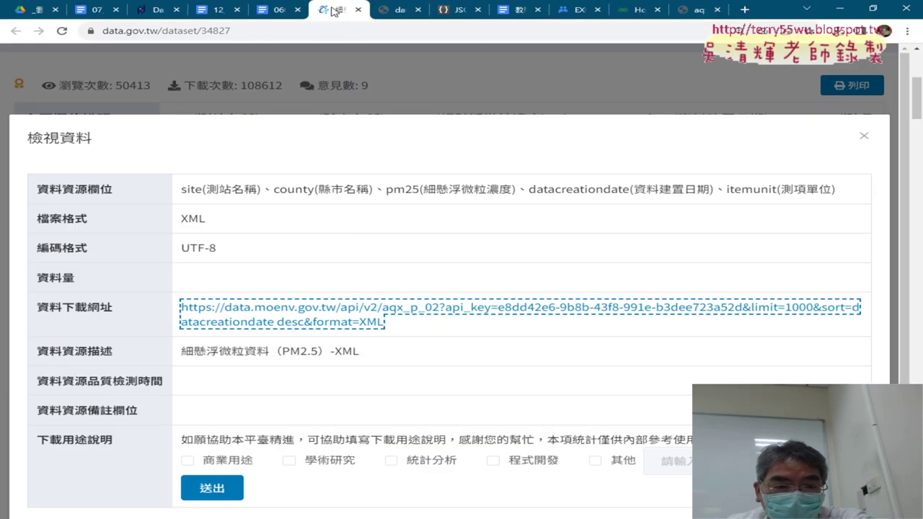
mouse_move(390, 324)
left_mouse_down()
mouse_move(203, 319)
mouse_move(257, 322)
left_mouse_up()
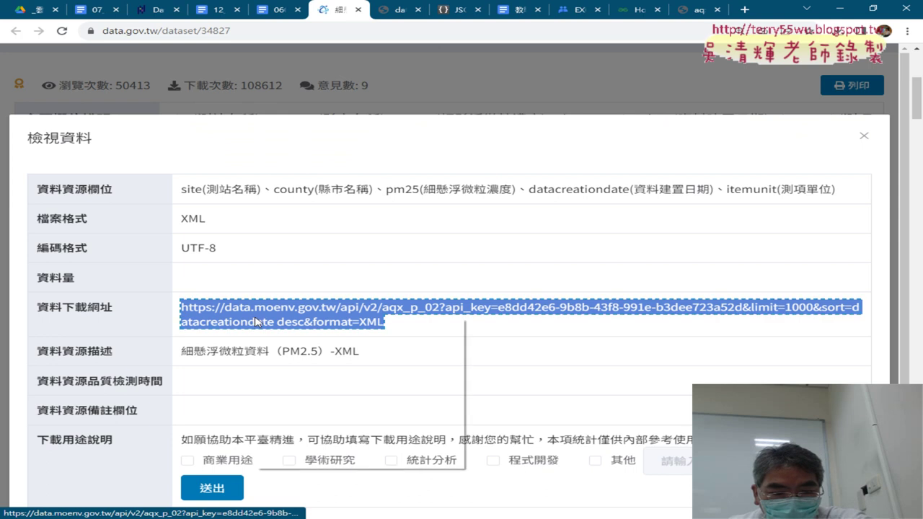
right_click(256, 322)
left_click(342, 395)
key("alt+Tab")
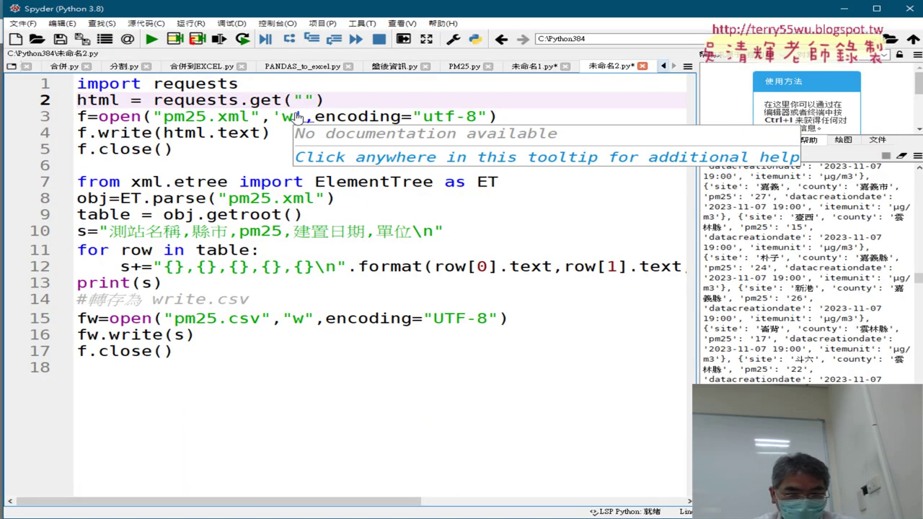
- Paste the data.moenv.gov.tw PM2.5 URL into requests.get and review the pm25.xml save lines
key("ctrl+v")
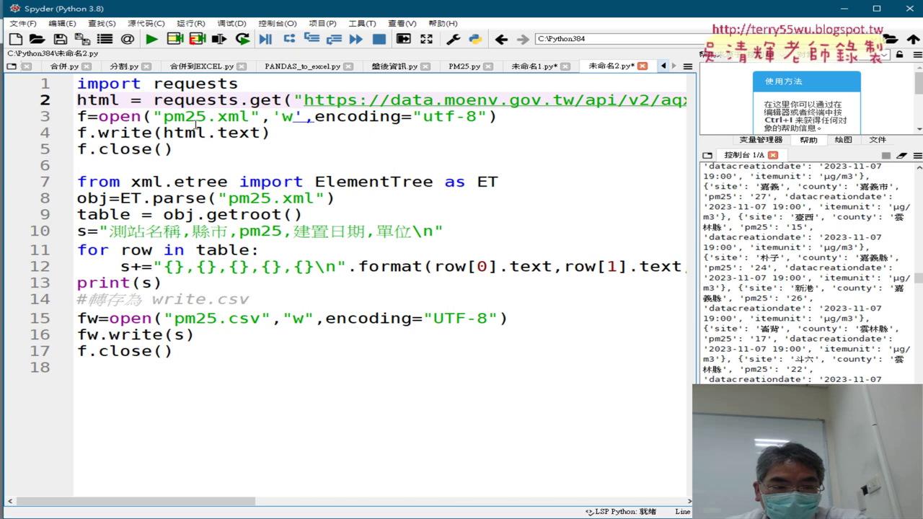
left_click(196, 118)
left_click_drag(164, 116, 250, 120)
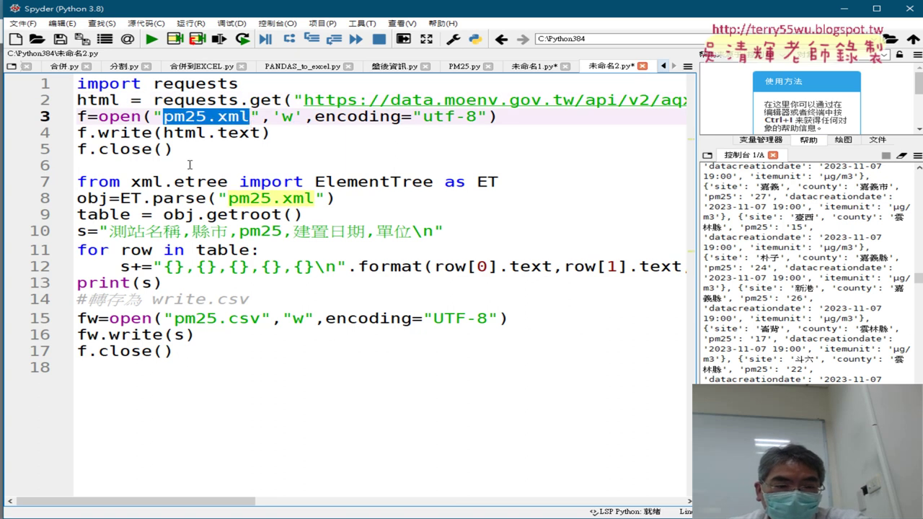
left_click(321, 117)
left_click_drag(501, 117, 75, 117)
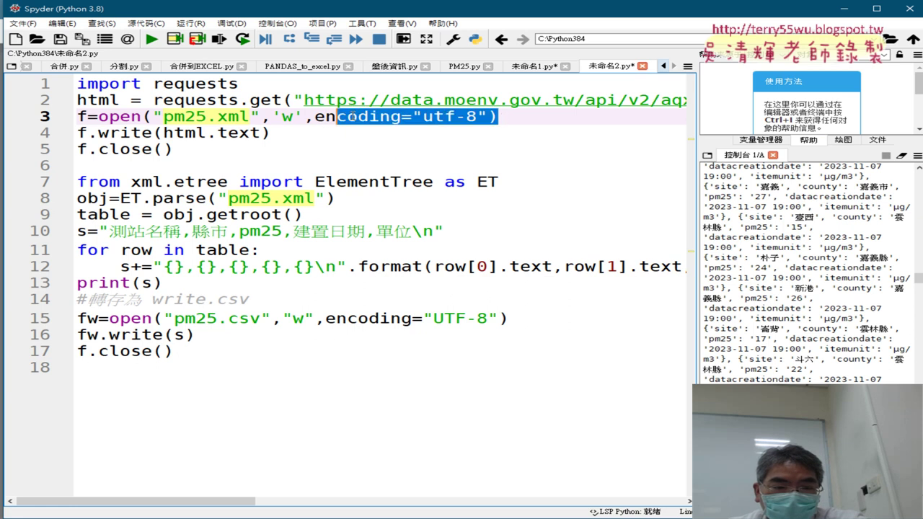
left_click(261, 132)
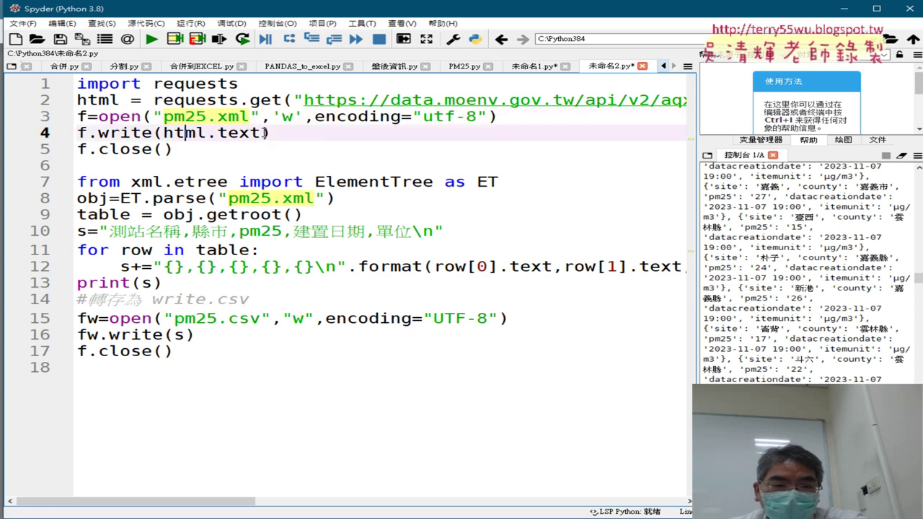
left_click_drag(260, 133, 163, 133)
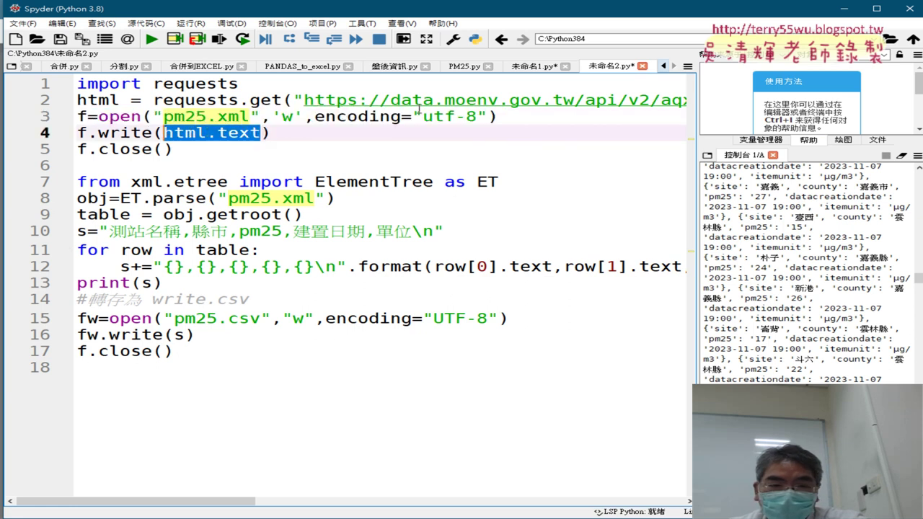
- Comment out the parsing and CSV lines 7–17 and run the download script
left_click_drag(174, 150, 76, 84)
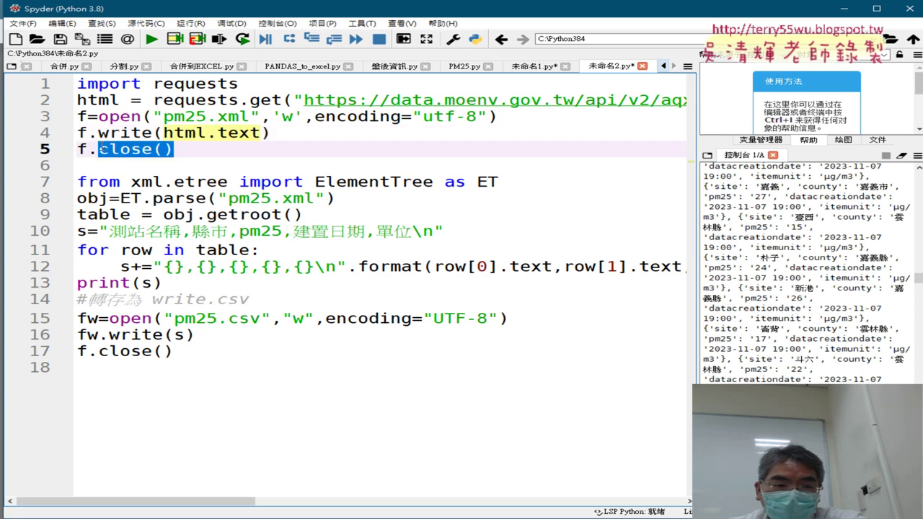
mouse_move(174, 351)
left_mouse_down()
mouse_move(143, 334)
mouse_move(79, 182)
left_mouse_up()
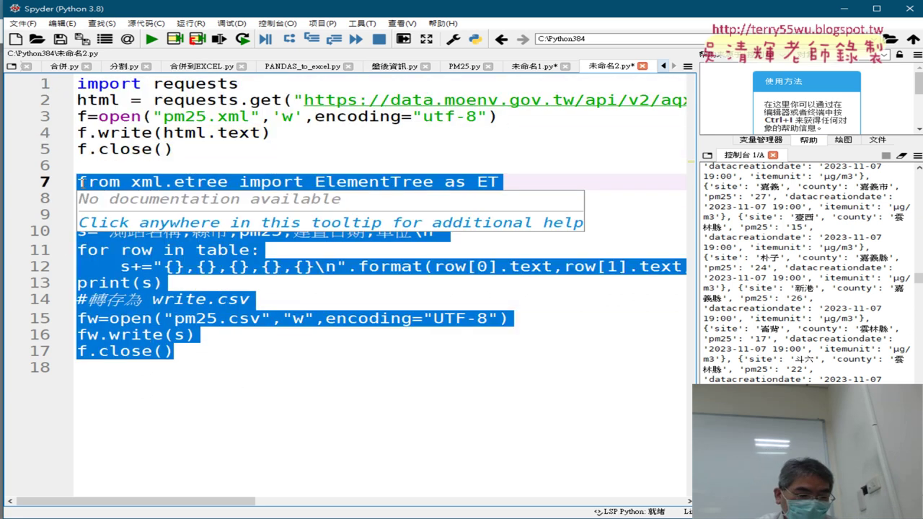
key("ctrl+1")
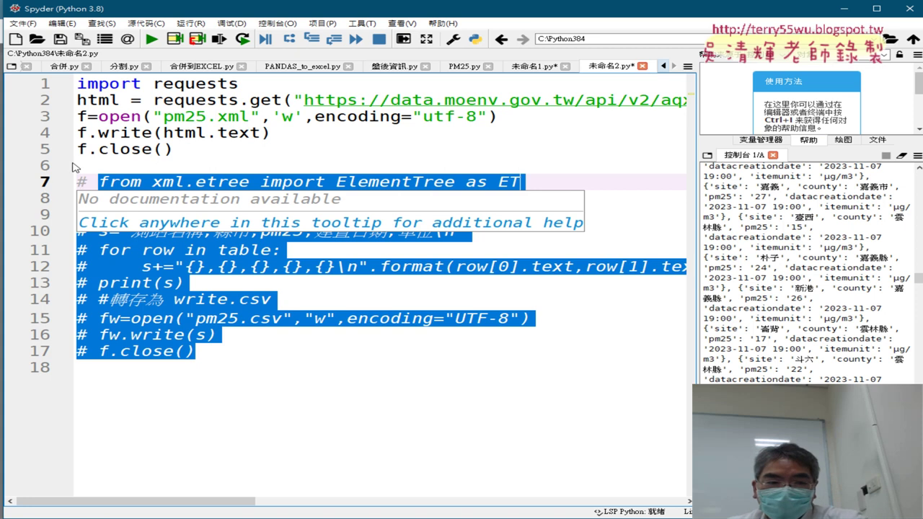
left_click(152, 40)
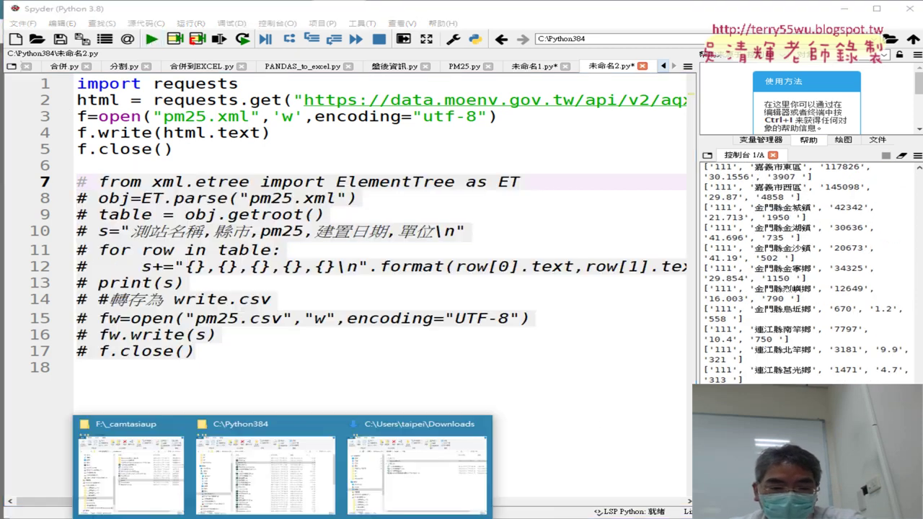
- Open the downloaded pm25.xml from C:\Python384 in Notepad++ to inspect the PM2.5 readings
left_click(295, 477)
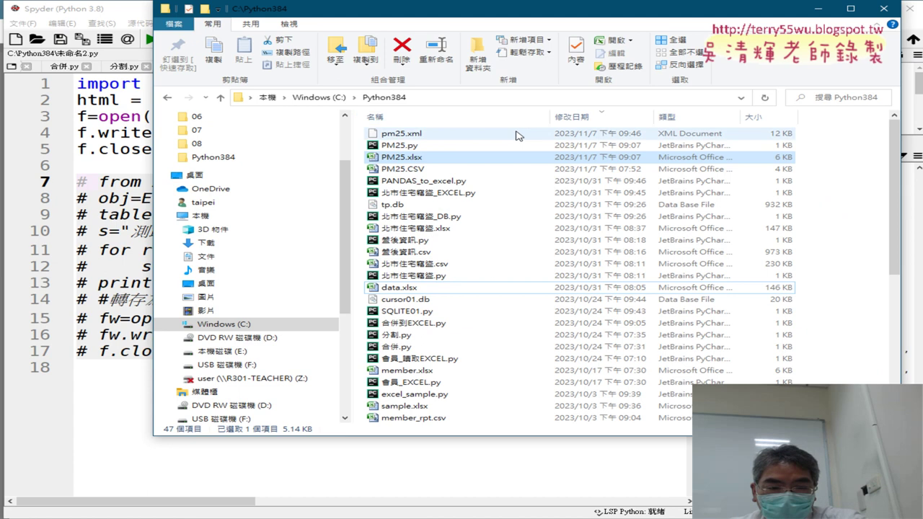
left_click(441, 137)
right_click(416, 139)
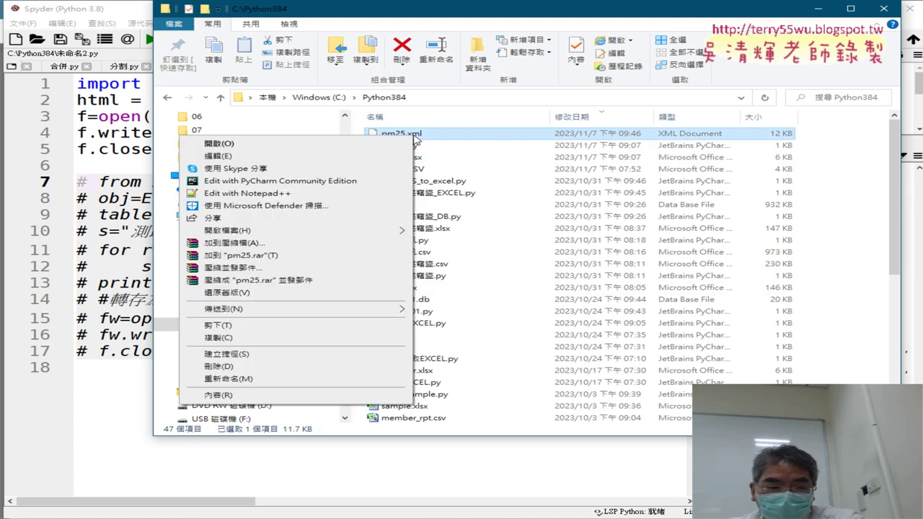
left_click(361, 157)
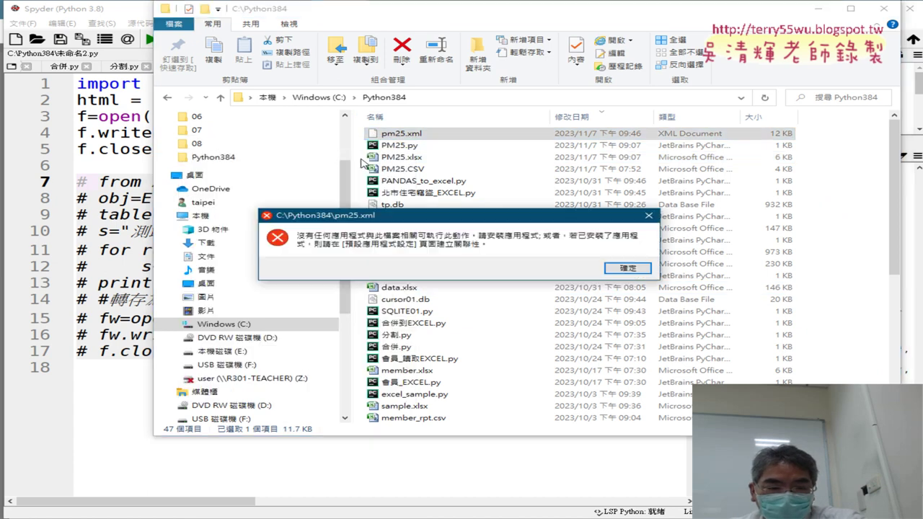
left_click(628, 268)
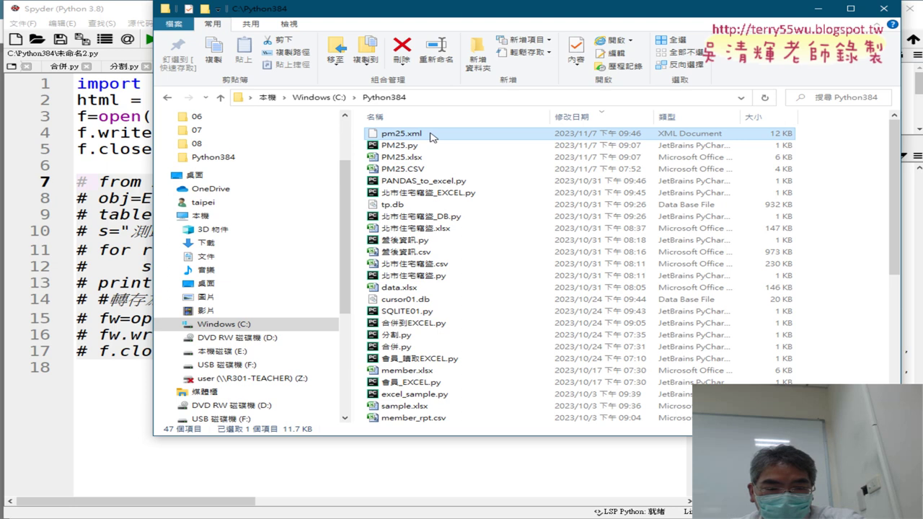
right_click(436, 136)
left_click(345, 192)
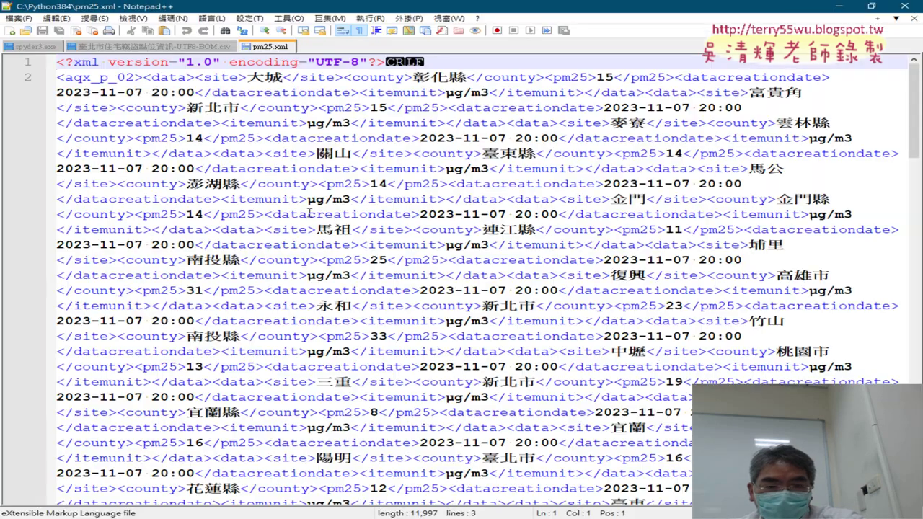
right_click(279, 51)
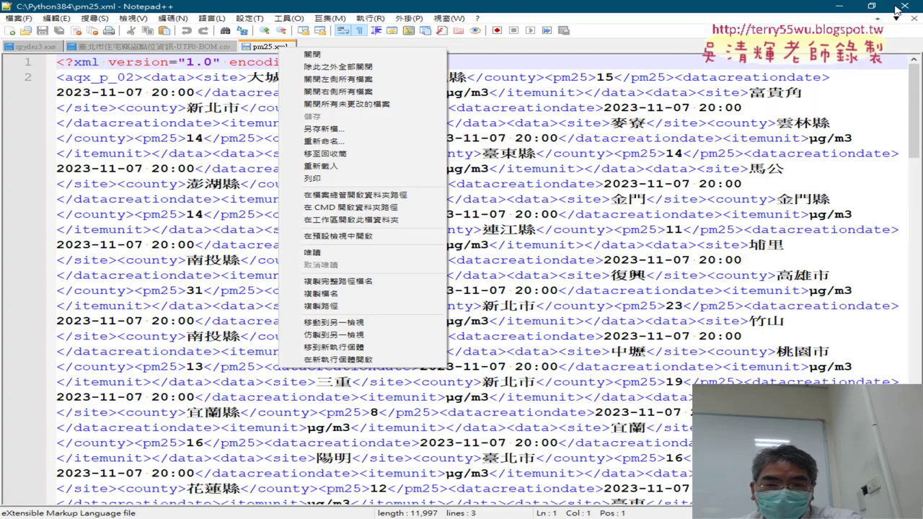
left_click(324, 179)
- Uncomment lines 7–17 with Ctrl+1 to reactivate the ElementTree parsing code
left_click(99, 201)
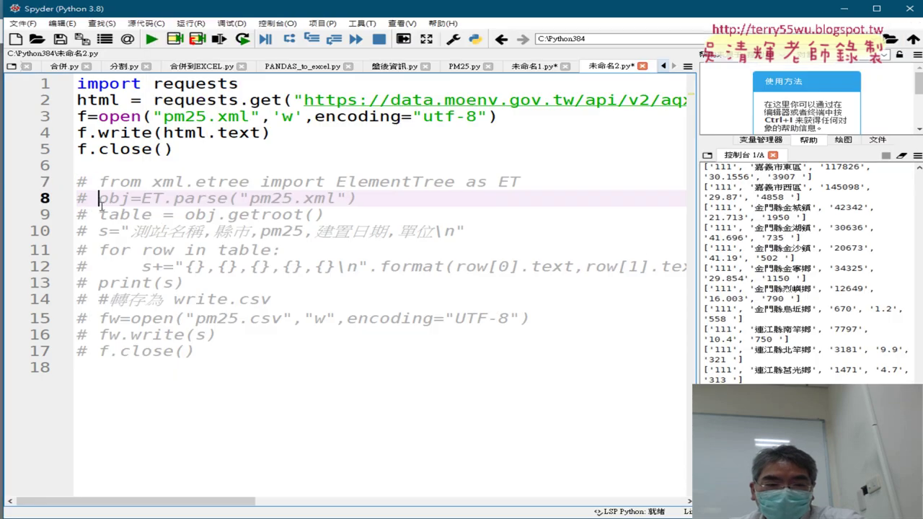
left_click_drag(220, 353, 61, 186)
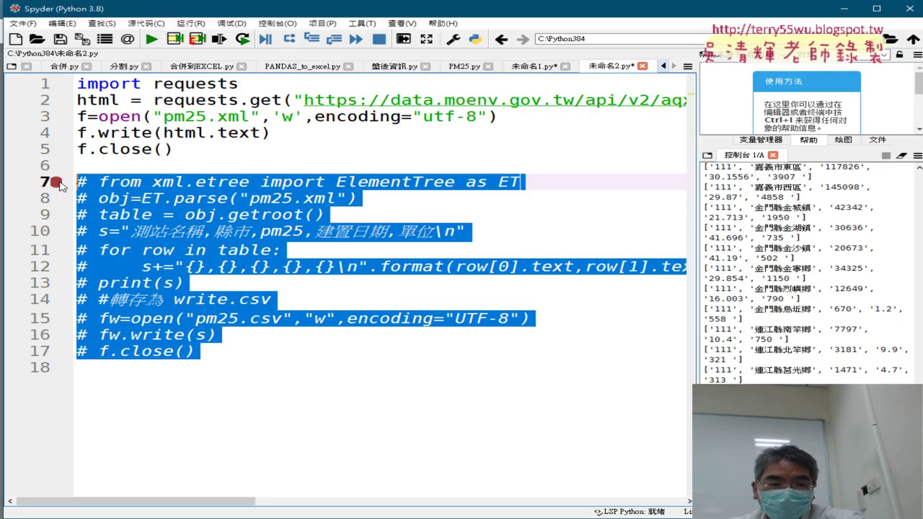
key("ctrl+1")
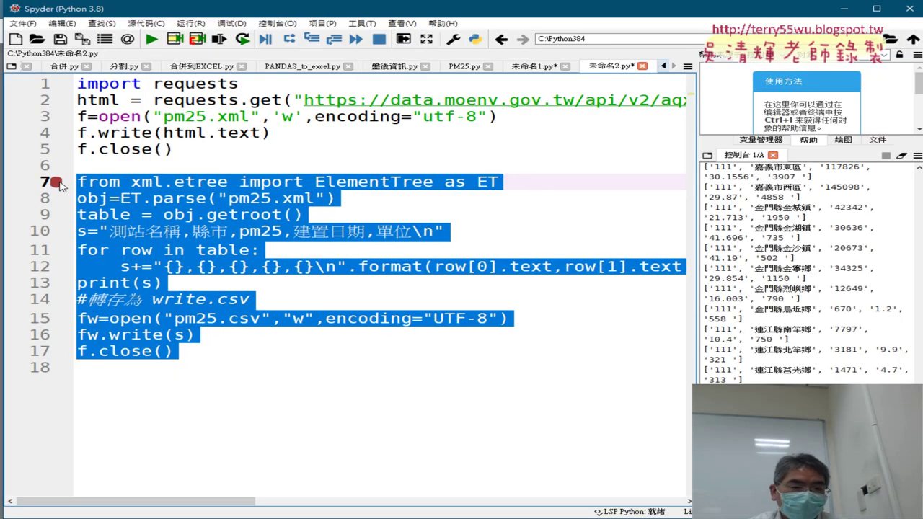
left_click(369, 183)
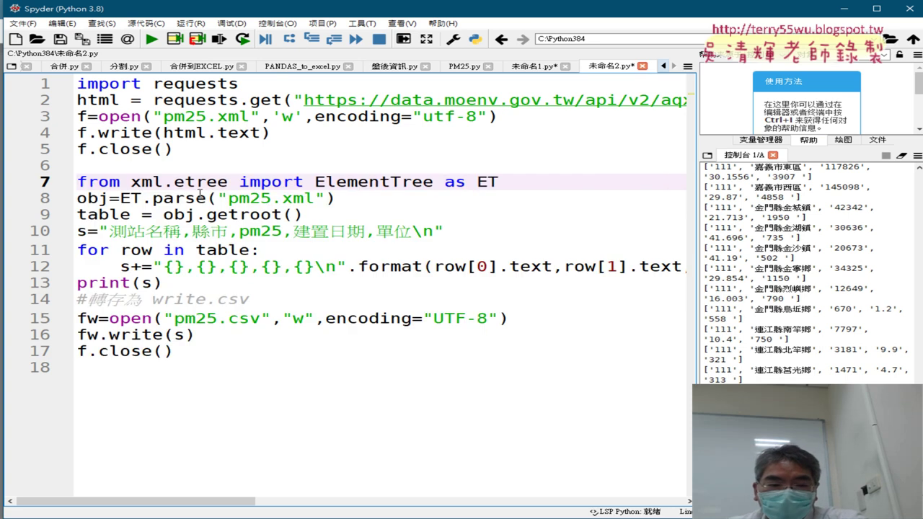
- Highlight the ElementTree import, ET.parse, getroot() and CSV header lines while explaining them
left_click_drag(132, 182, 229, 182)
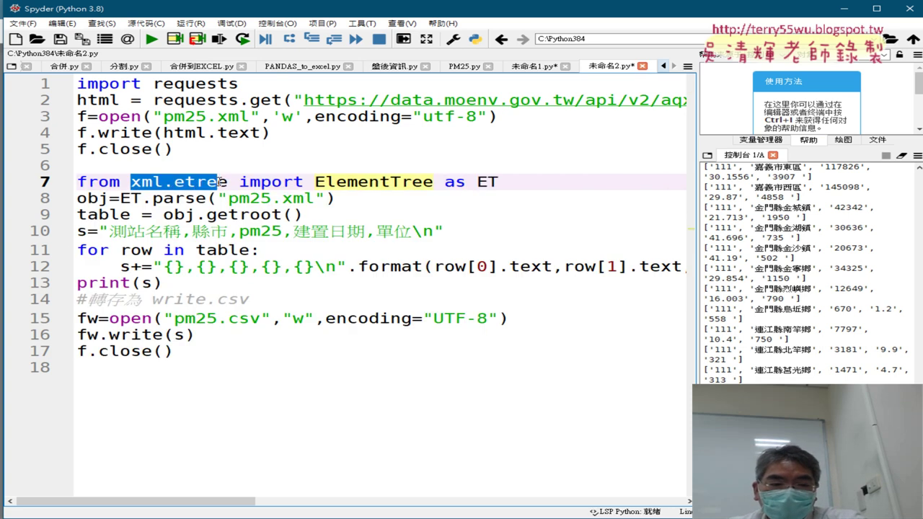
left_click(389, 183)
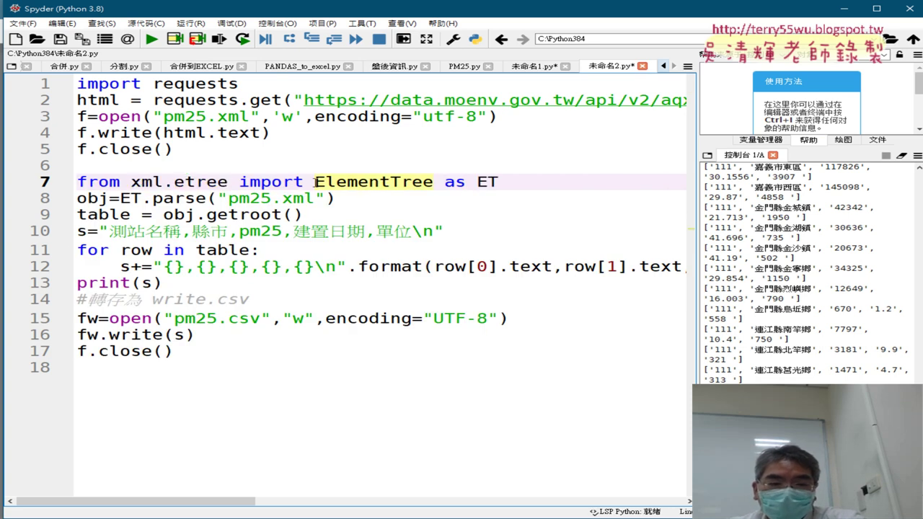
left_click_drag(315, 181, 435, 181)
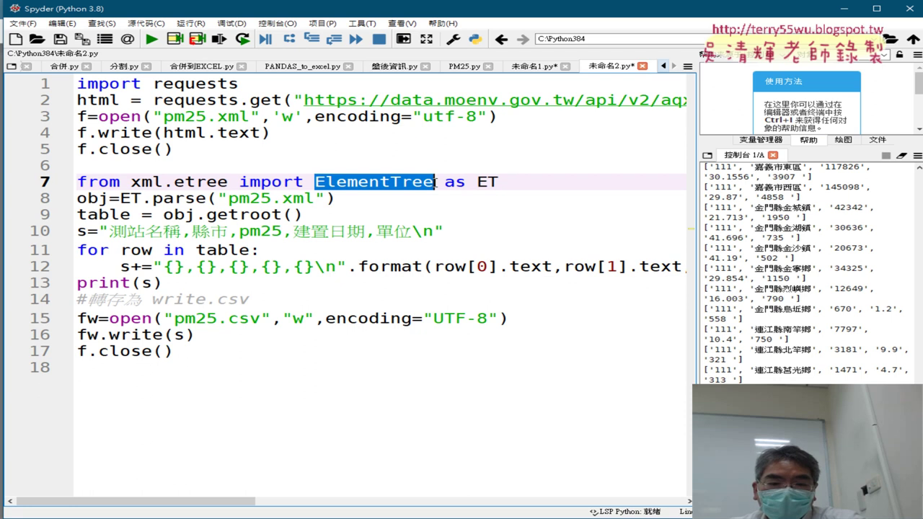
left_click_drag(498, 183, 477, 183)
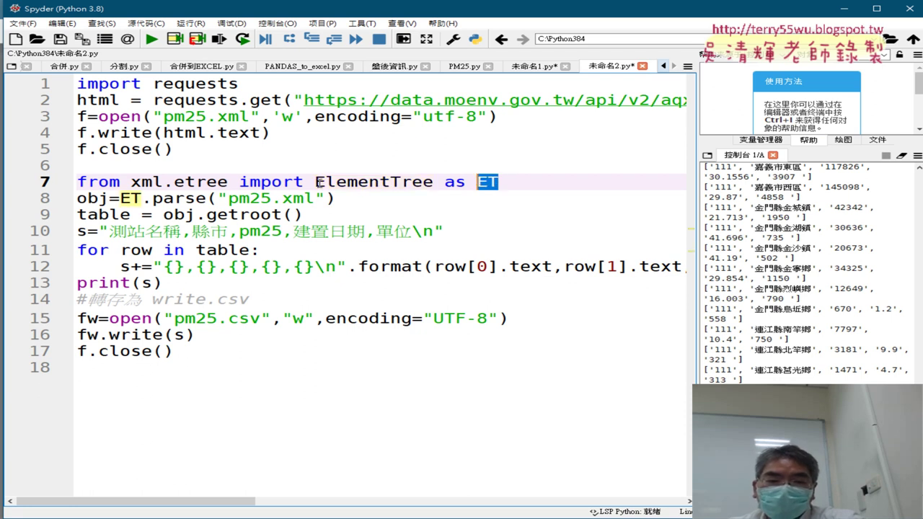
left_click_drag(316, 182, 433, 182)
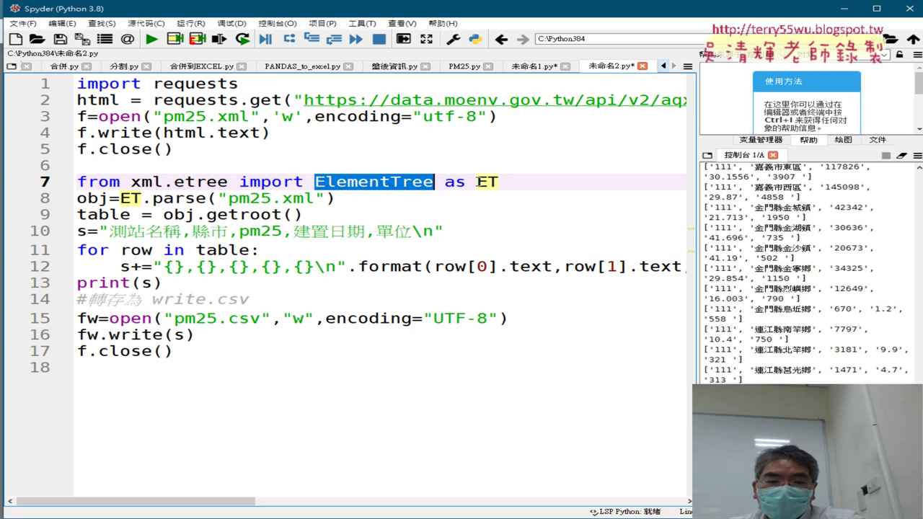
mouse_move(496, 182)
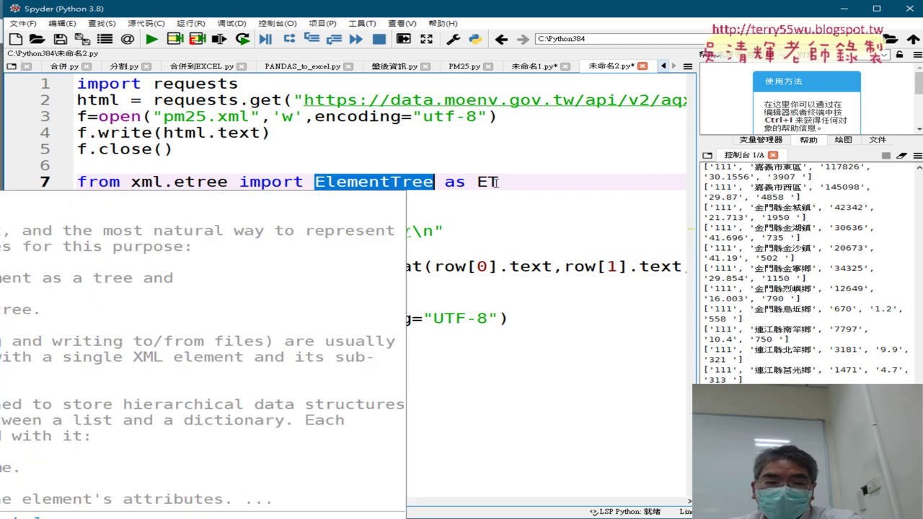
left_click_drag(120, 198, 209, 198)
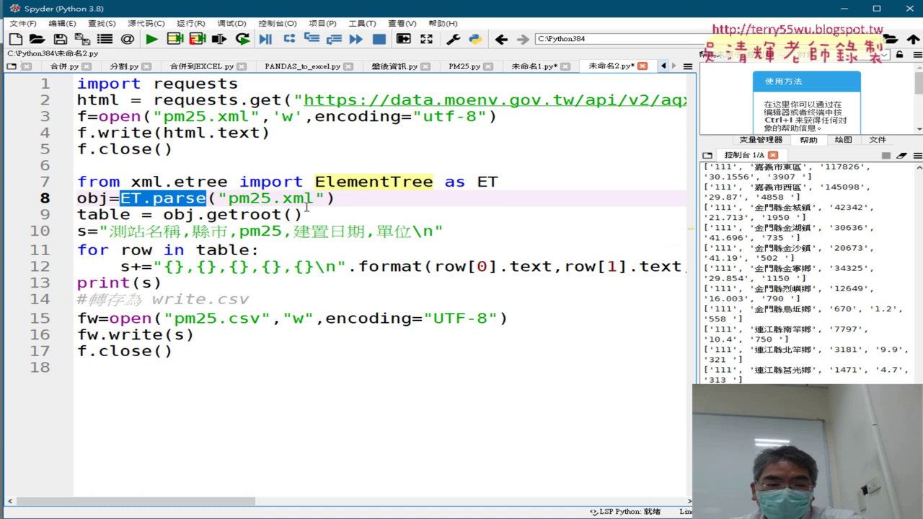
left_click_drag(304, 215, 199, 217)
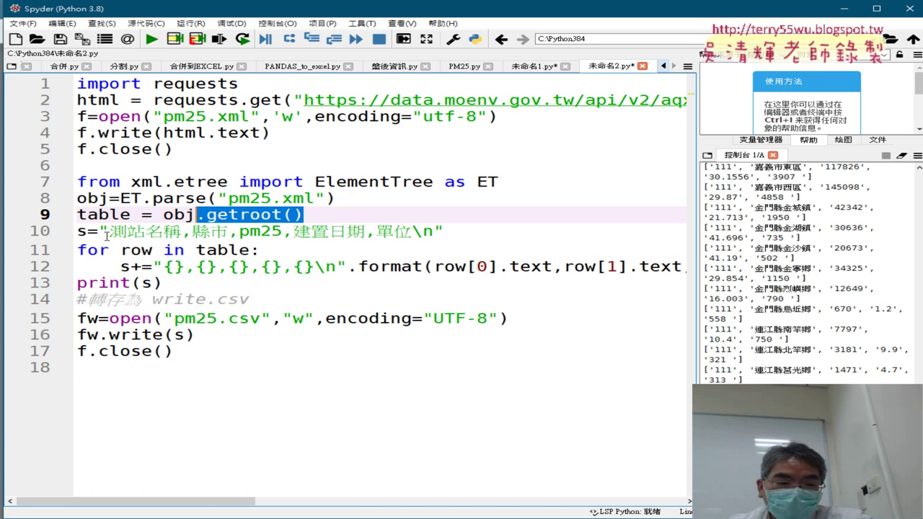
left_click_drag(100, 230, 531, 229)
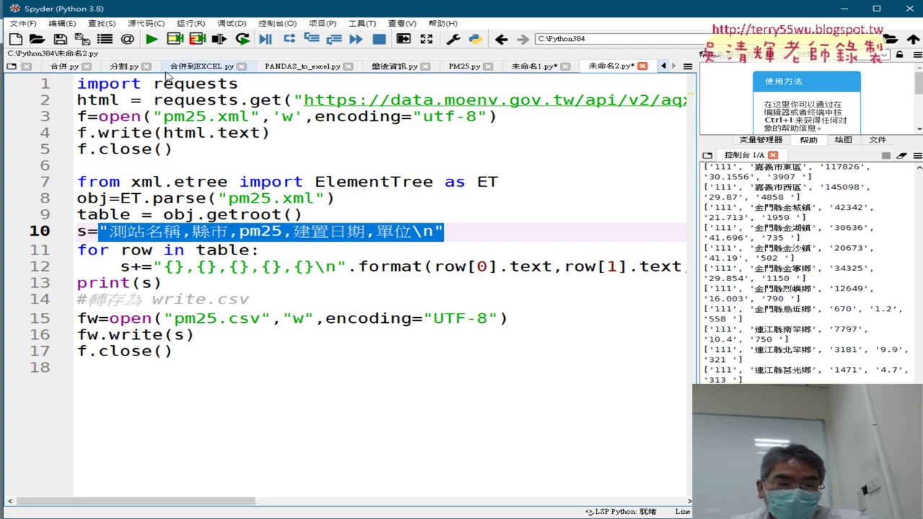
- Run the script to print PM2.5 rows as CSV lines, and mark pm25.csv on line 15
left_click(151, 39)
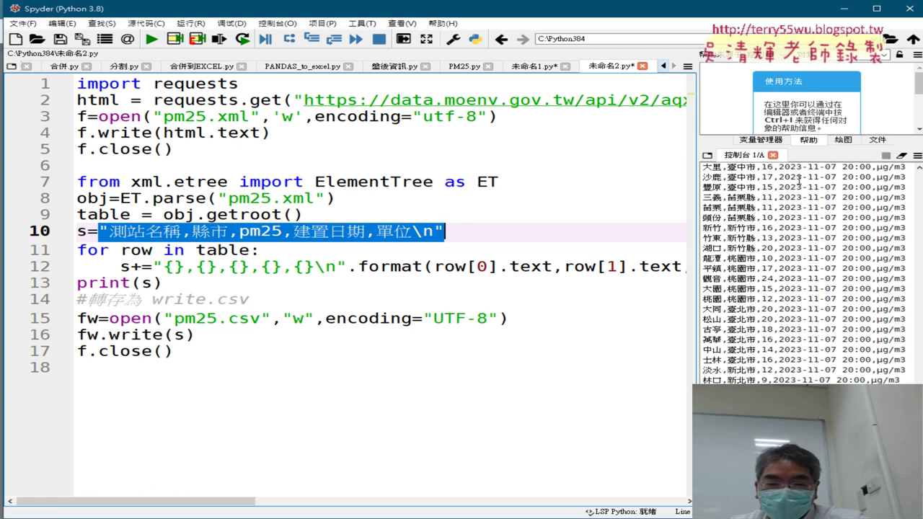
left_click_drag(174, 318, 258, 320)
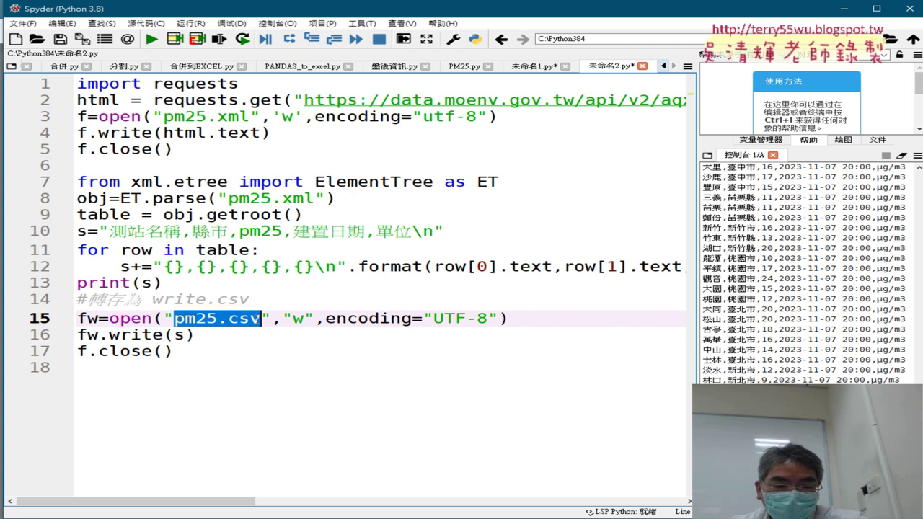
left_click(282, 518)
- Sort C:\Python384 by 修改日期 newest first and select the new 0 KB PM25.CSV
mouse_move(360, 476)
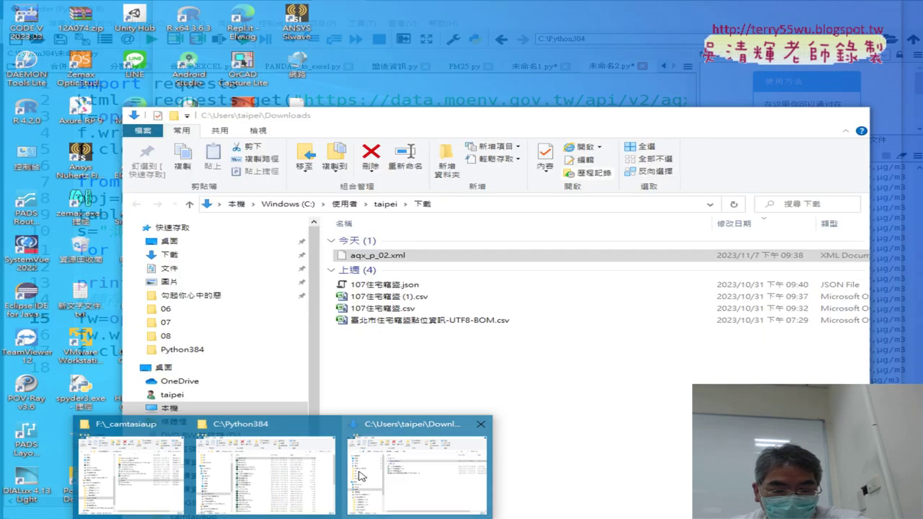
left_click(266, 469)
left_click(612, 118)
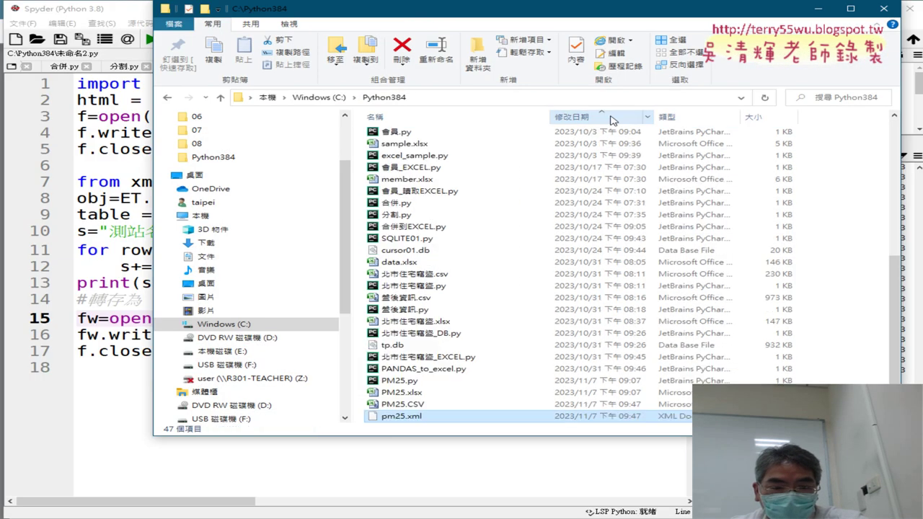
left_click(611, 118)
left_click(434, 135)
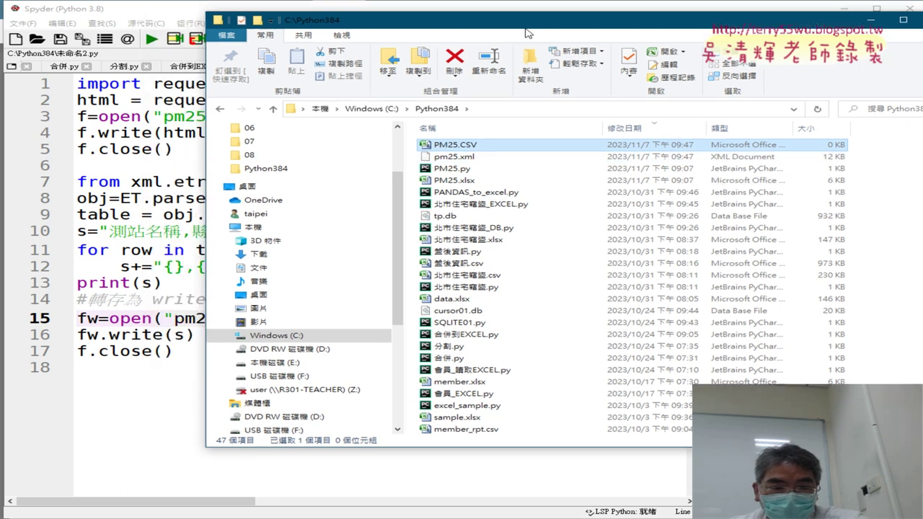
left_click_drag(464, 17, 711, 43)
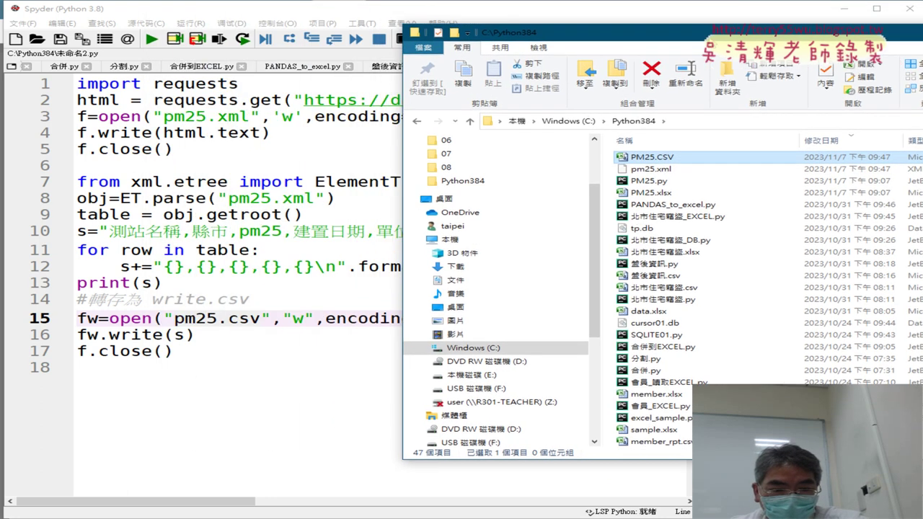
left_click_drag(710, 43, 548, 31)
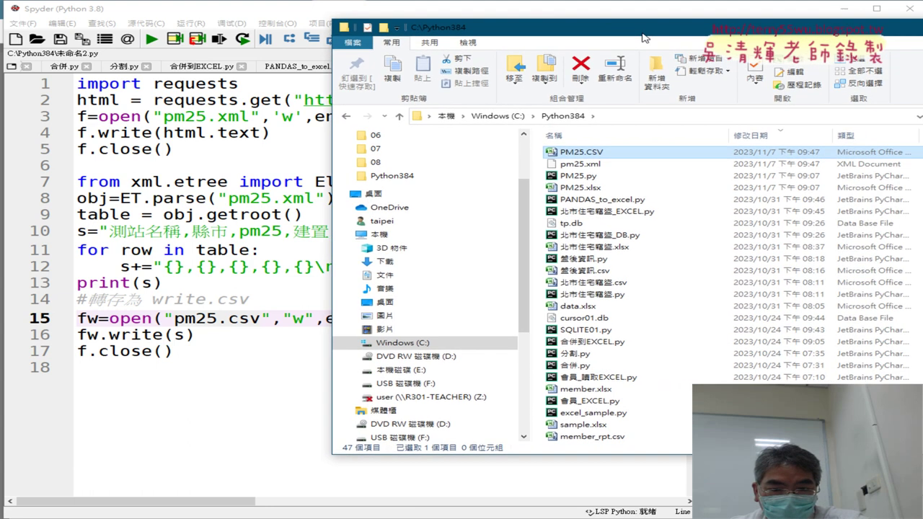
left_click(99, 351)
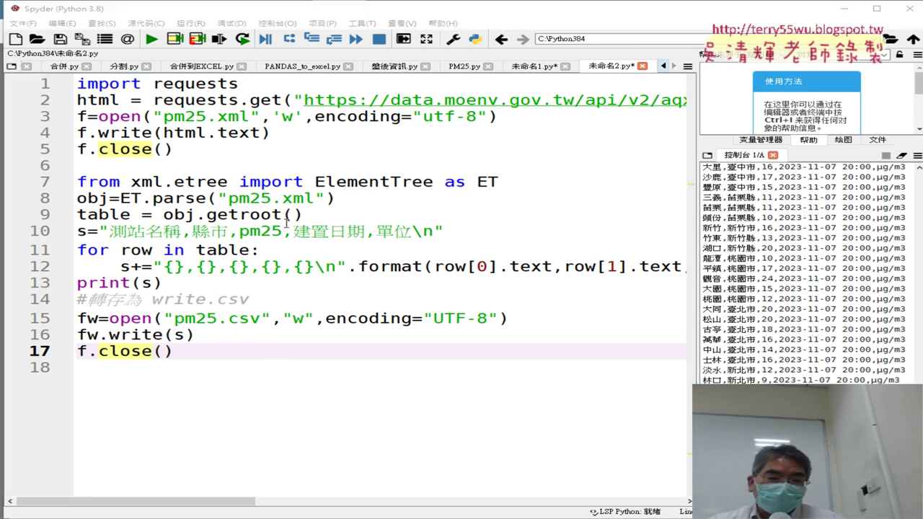
left_click(694, 276)
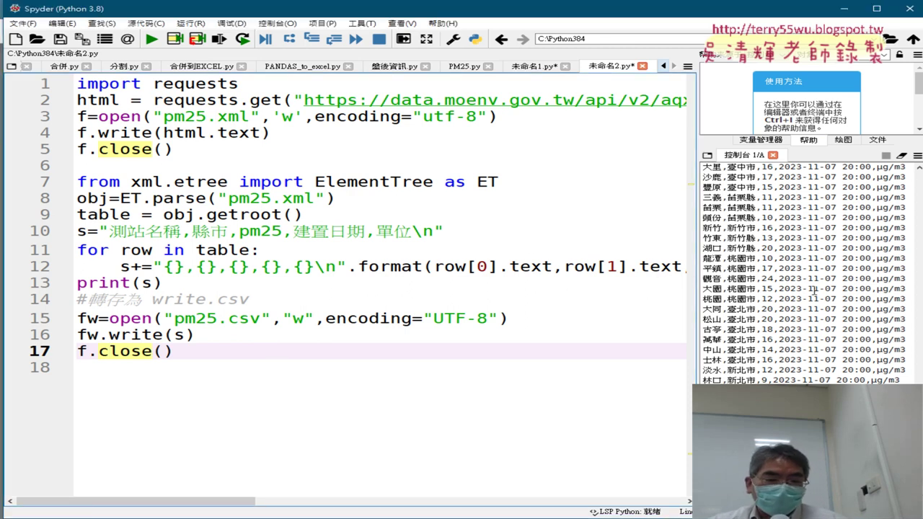
left_click_drag(202, 504, 261, 505)
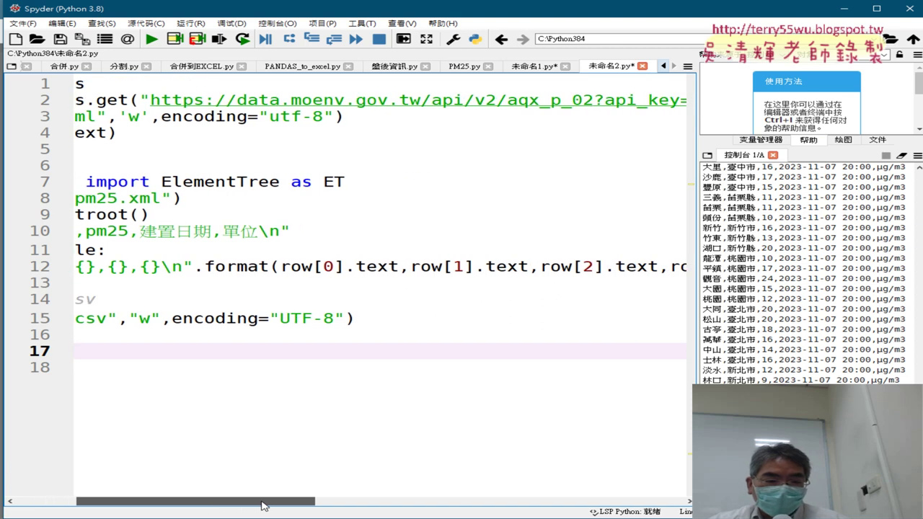
left_click_drag(281, 268, 346, 268)
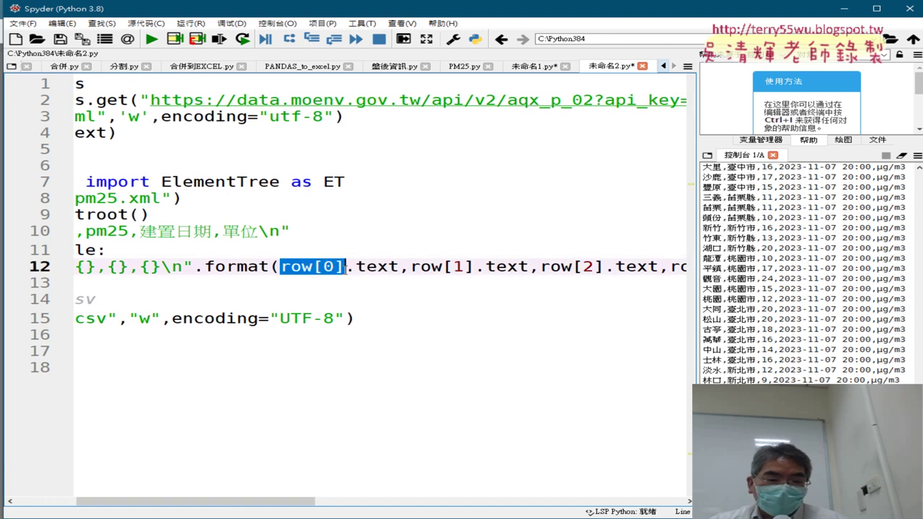
left_click_drag(237, 504, 177, 503)
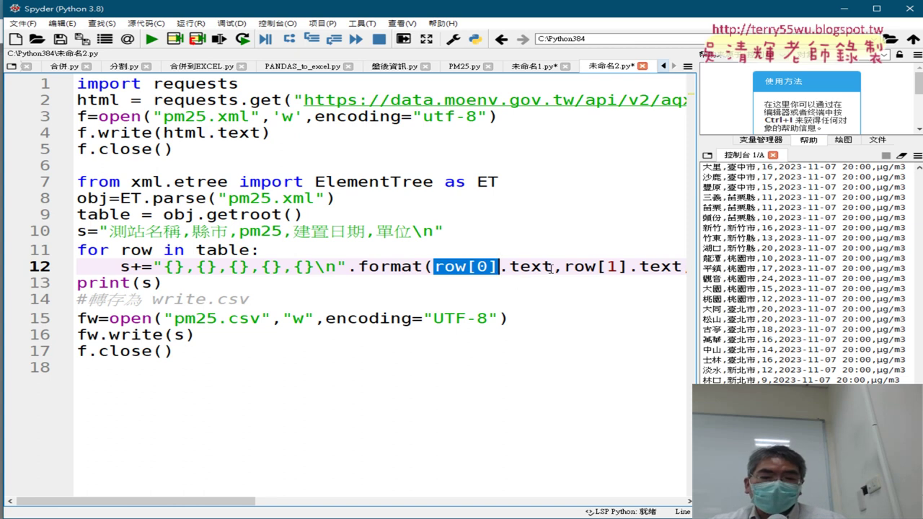
left_click_drag(552, 266, 434, 267)
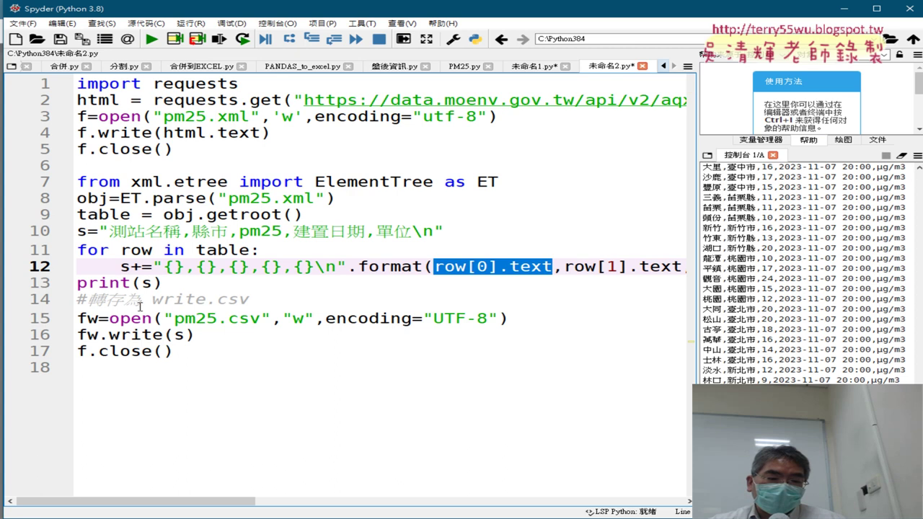
mouse_move(185, 314)
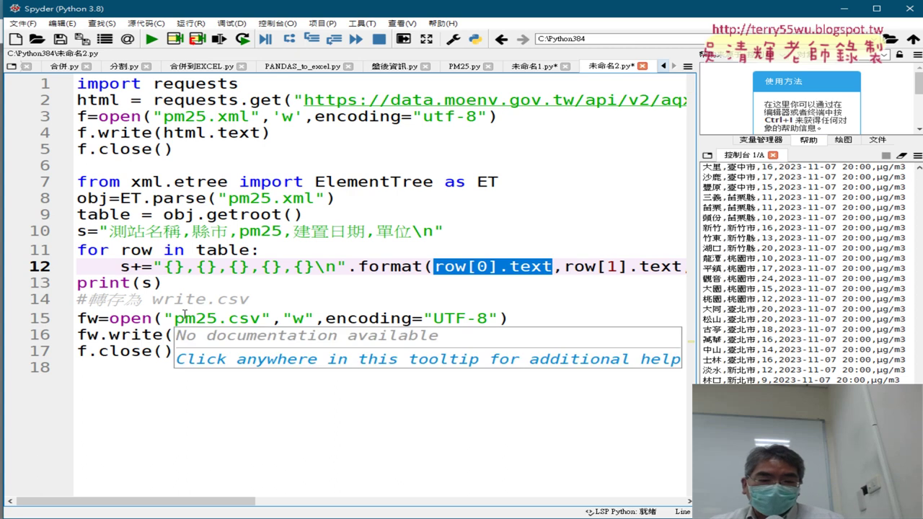